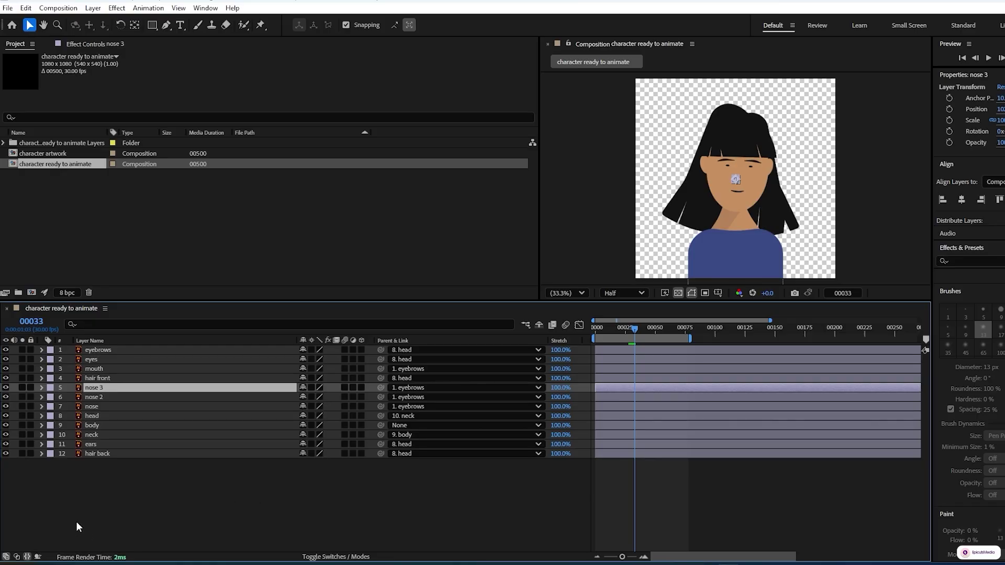
Trim the end of the nose layer to frame 33.
{"action": "left_click", "coordinate": [165, 407]}
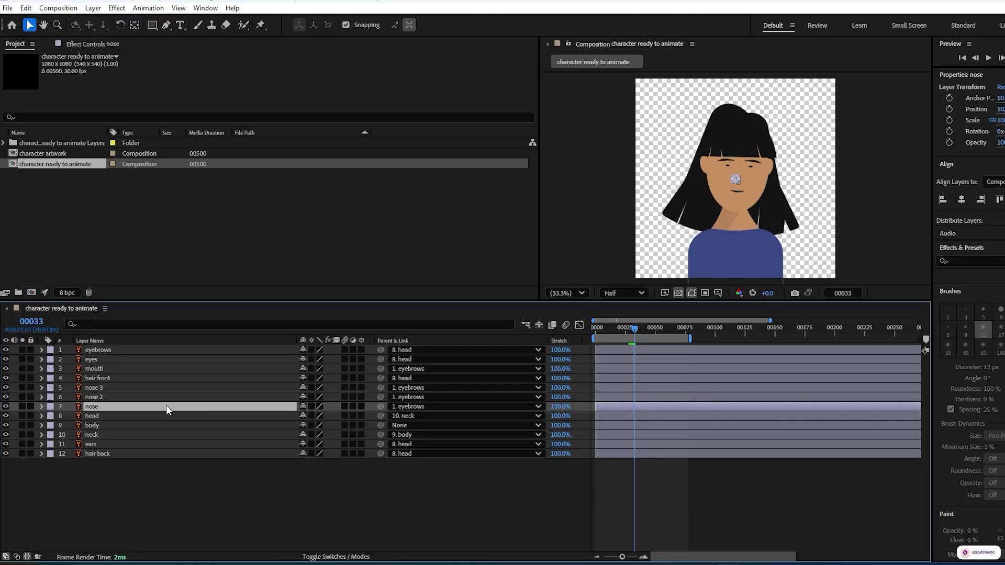
{"action": "key", "text": "alt+bracketright"}
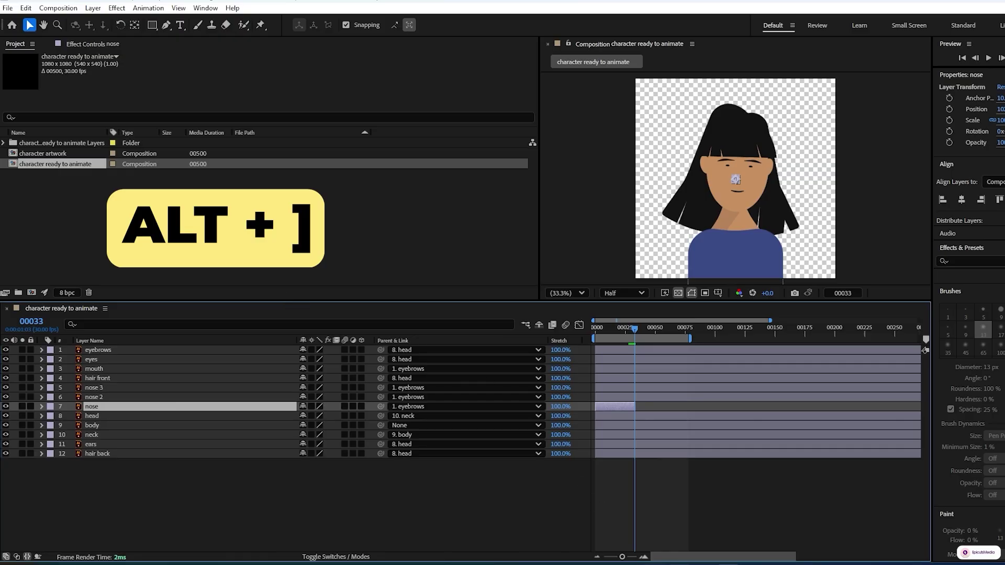
{"action": "left_click_drag", "start_coordinate": [623, 558], "coordinate": [631, 558]}
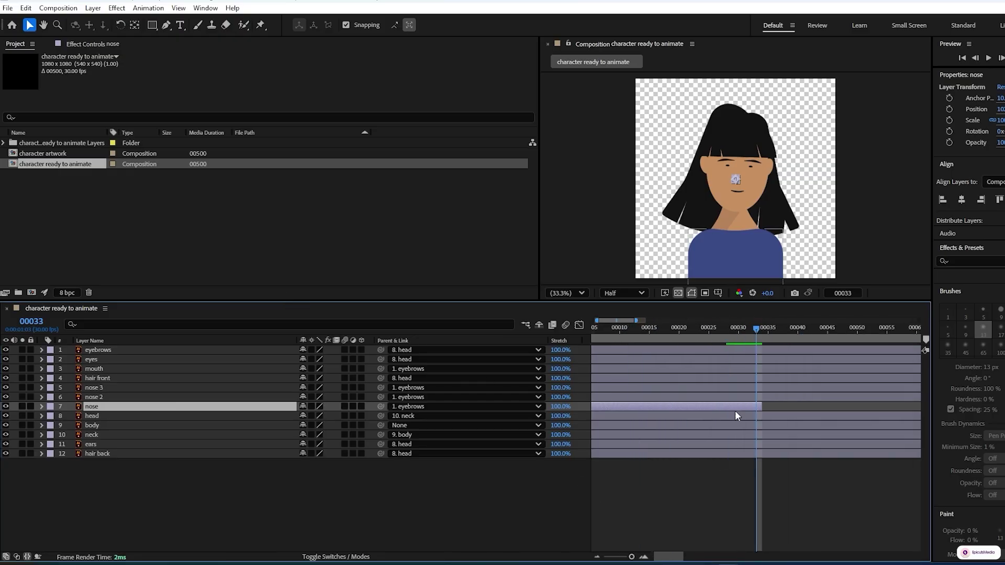
{"action": "left_click_drag", "start_coordinate": [761, 407], "coordinate": [756, 409]}
Trim the nose 2 layer to run from frame 33 to 43, and make the nose 3 layer start at frame 43.
{"action": "left_click", "coordinate": [115, 395]}
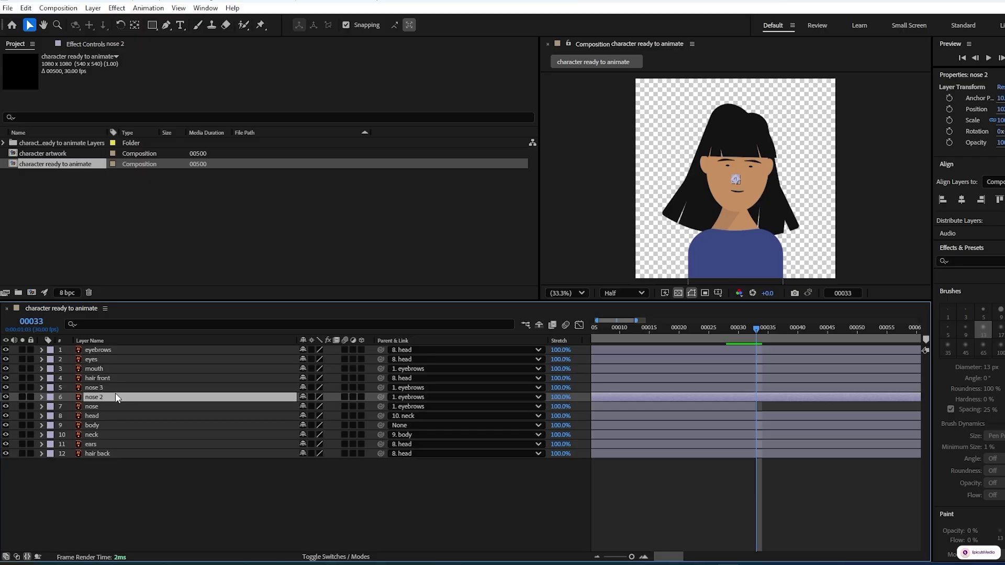
{"action": "key", "text": "alt+bracketleft"}
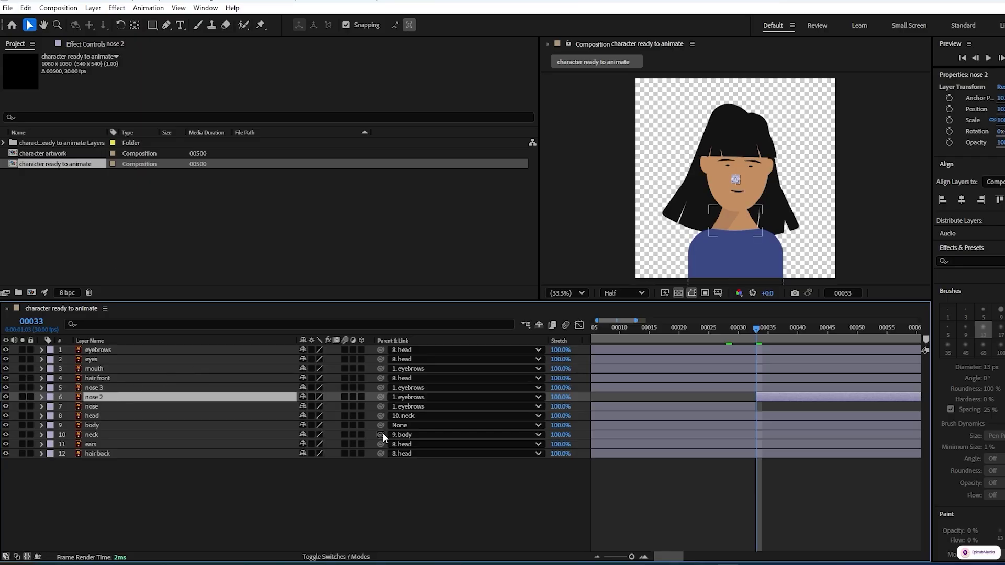
{"action": "key", "text": "space"}
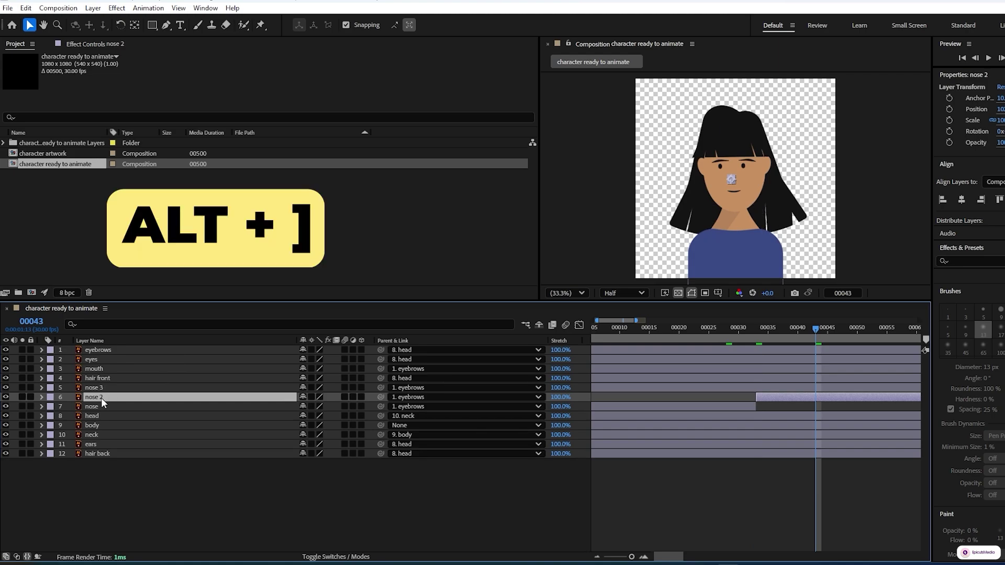
{"action": "key", "text": "alt+bracketright"}
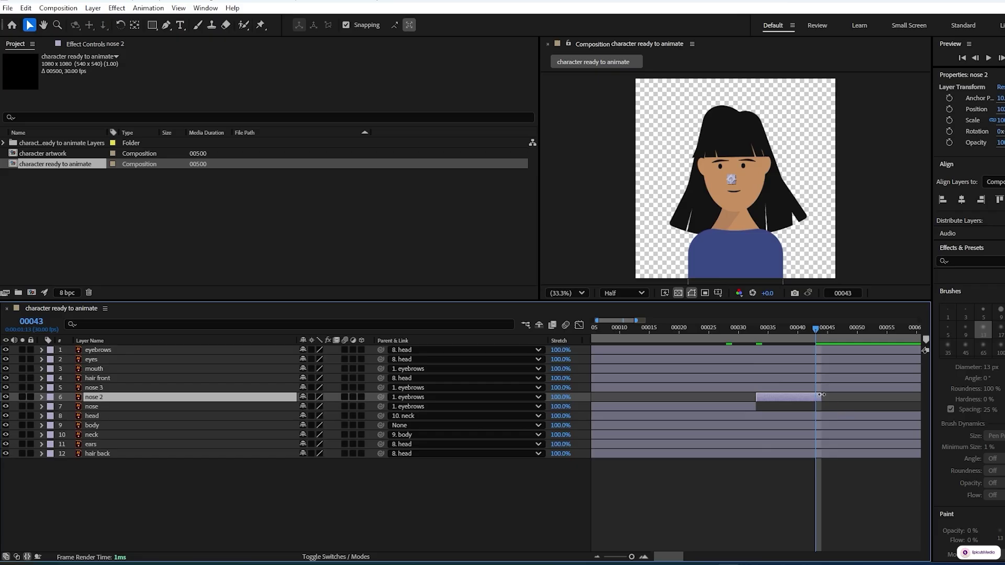
{"action": "left_click_drag", "start_coordinate": [822, 394], "coordinate": [817, 395]}
{"action": "left_click", "coordinate": [127, 388]}
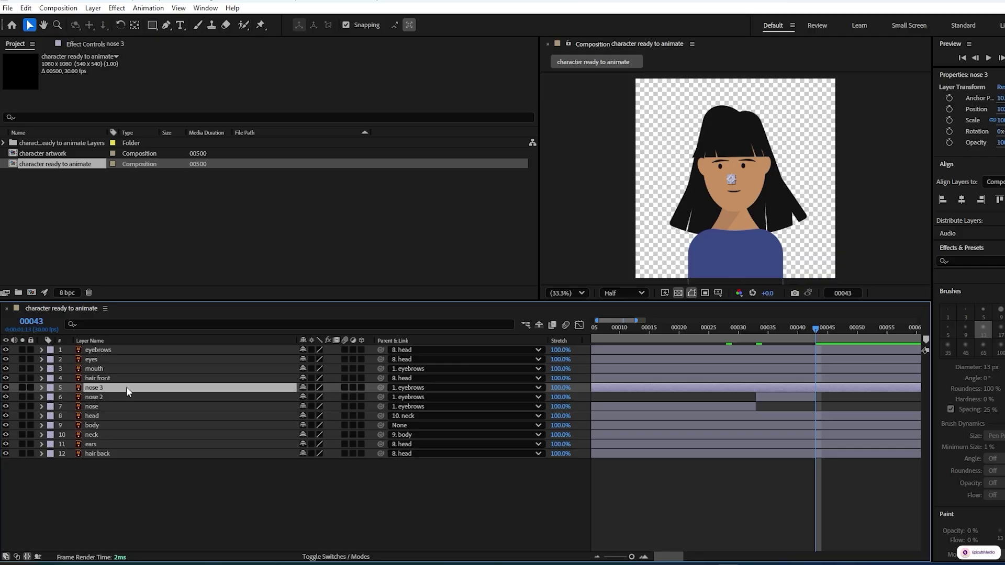
{"action": "key", "text": "alt+bracketleft"}
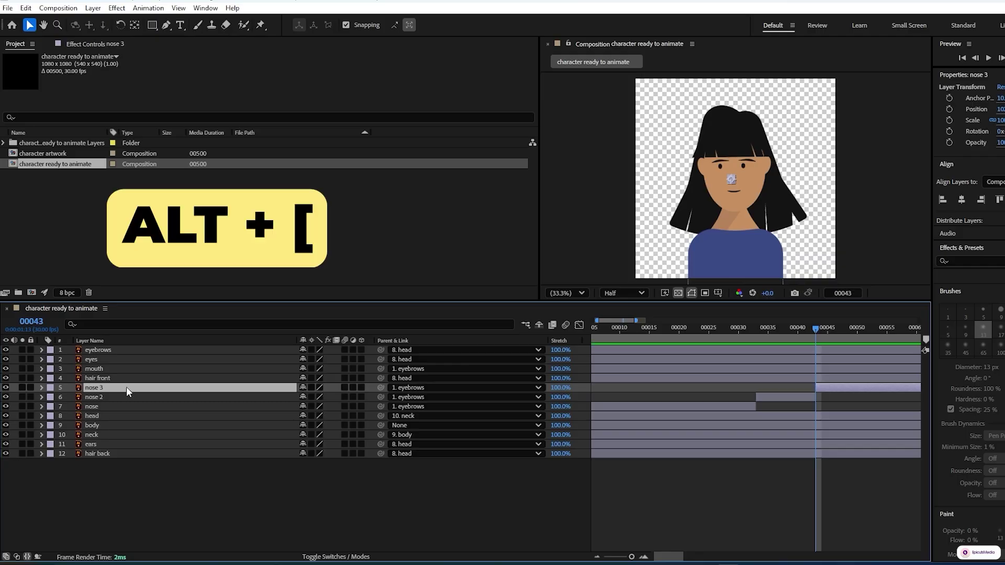
Go to frame 40 and flip the nose 2 layer horizontally.
{"action": "mouse_move", "coordinate": [815, 327]}
{"action": "left_mouse_down"}
{"action": "mouse_move", "coordinate": [834, 327]}
{"action": "mouse_move", "coordinate": [799, 328]}
{"action": "left_mouse_up"}
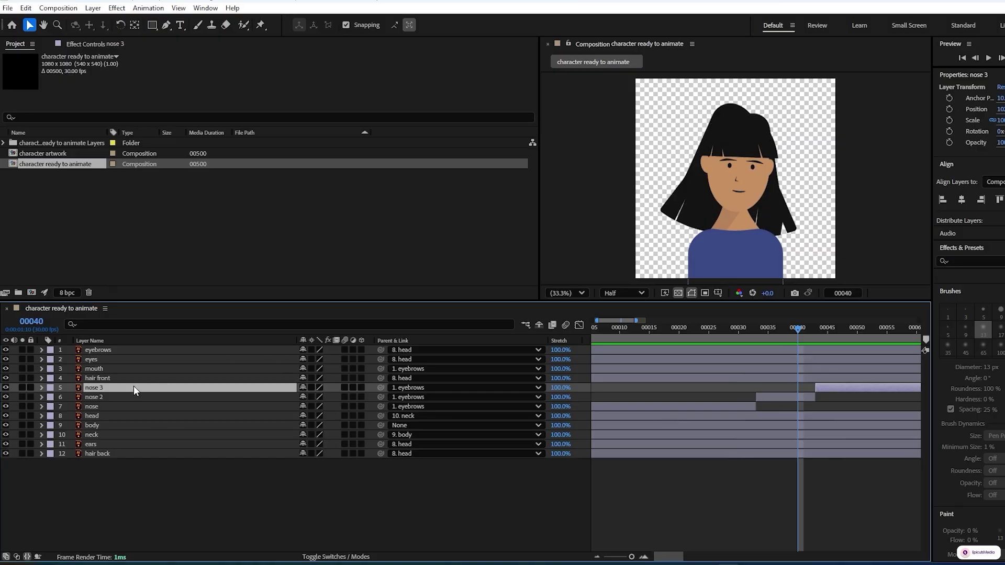
{"action": "right_click", "coordinate": [92, 399]}
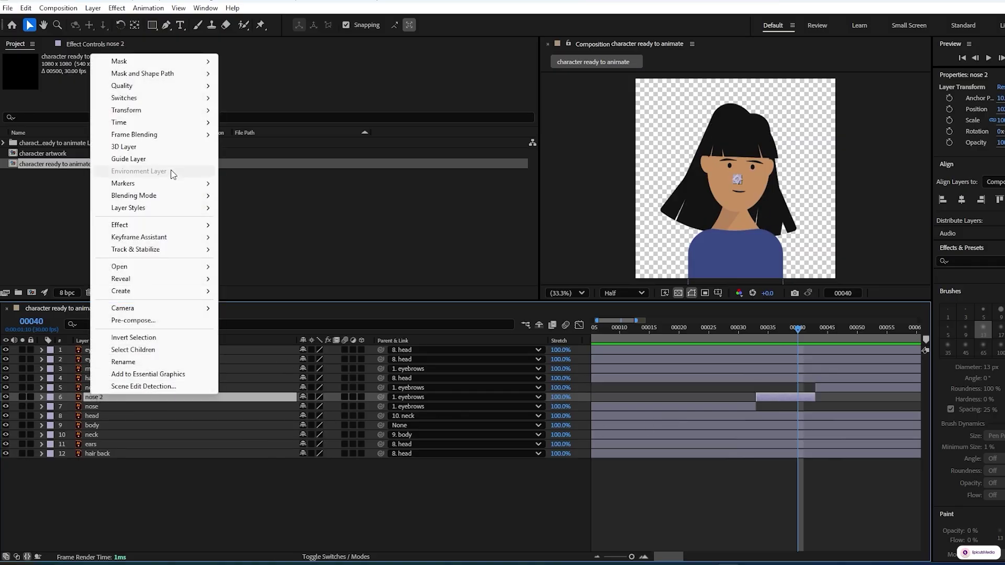
{"action": "mouse_move", "coordinate": [191, 113]}
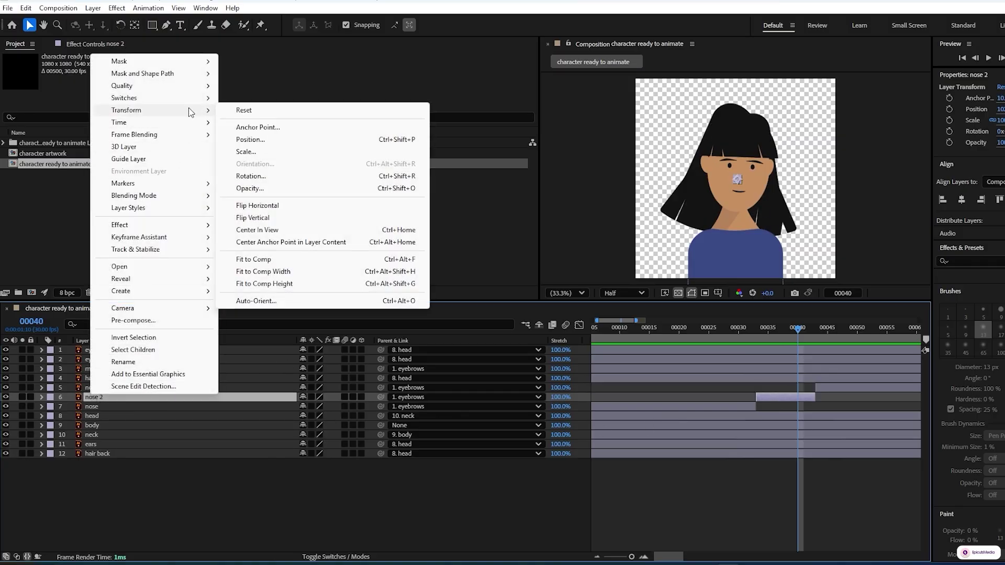
{"action": "left_click", "coordinate": [307, 206]}
{"action": "left_click", "coordinate": [496, 515]}
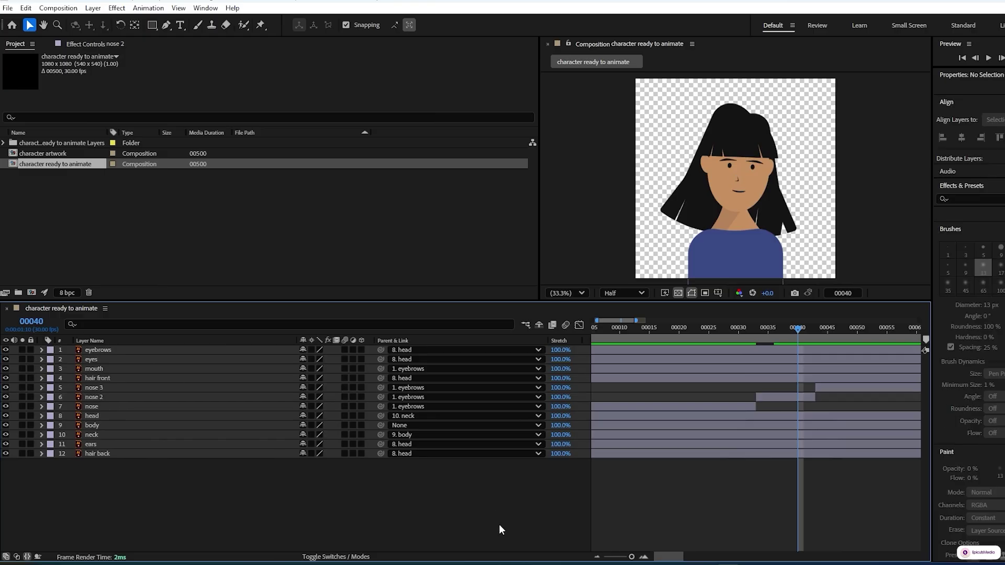
Preview the head turn to check the nose changes, and place the current time at frame 52.
{"action": "left_click_drag", "start_coordinate": [795, 326], "coordinate": [727, 312]}
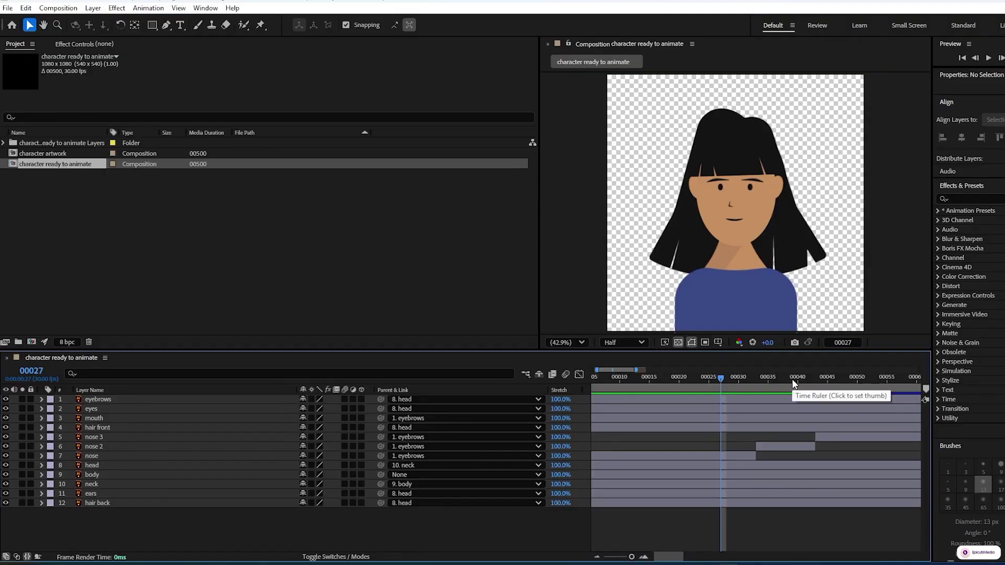
{"action": "key", "text": "space"}
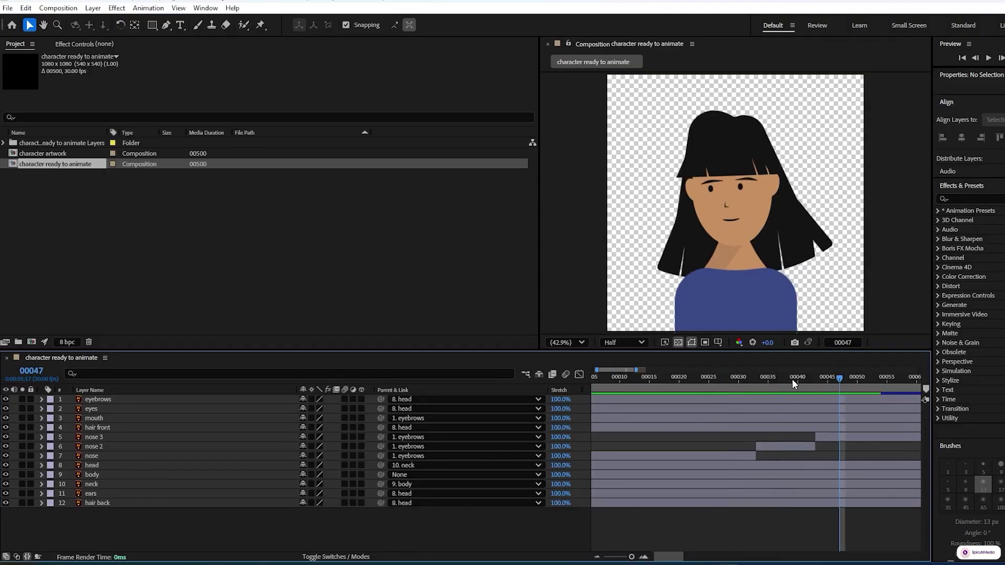
{"action": "key", "text": "Page_Up"}
{"action": "key", "text": "Page_Up"}
{"action": "key", "text": "Page_Up"}
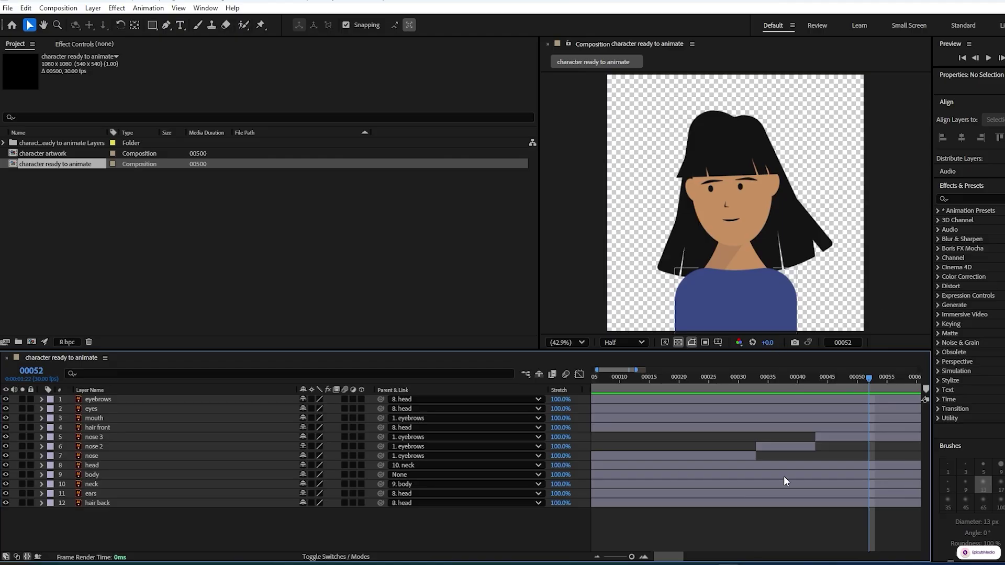
Duplicate the eyebrows layer twice.
{"action": "left_click_drag", "start_coordinate": [673, 556], "coordinate": [687, 556]}
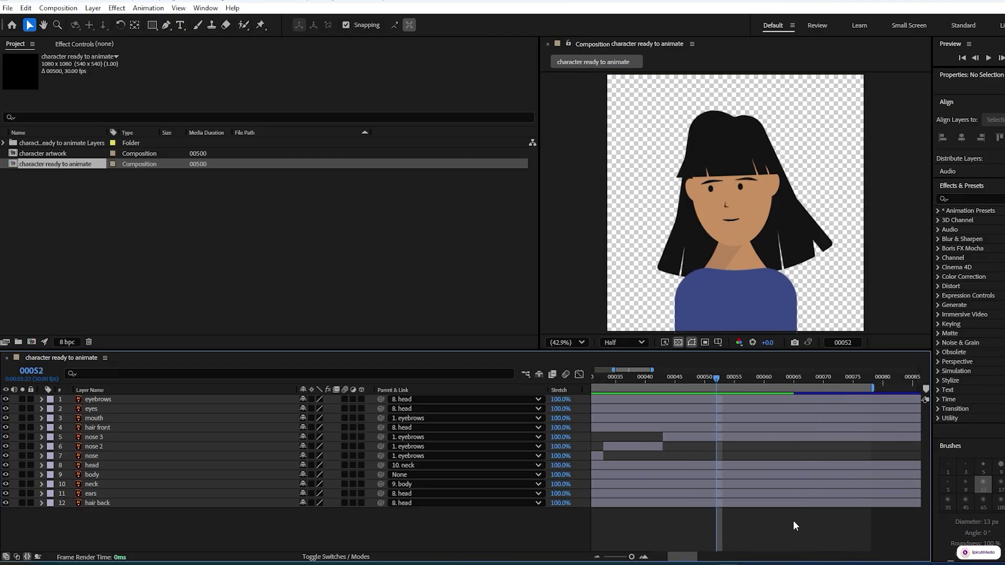
{"action": "left_click", "coordinate": [108, 400]}
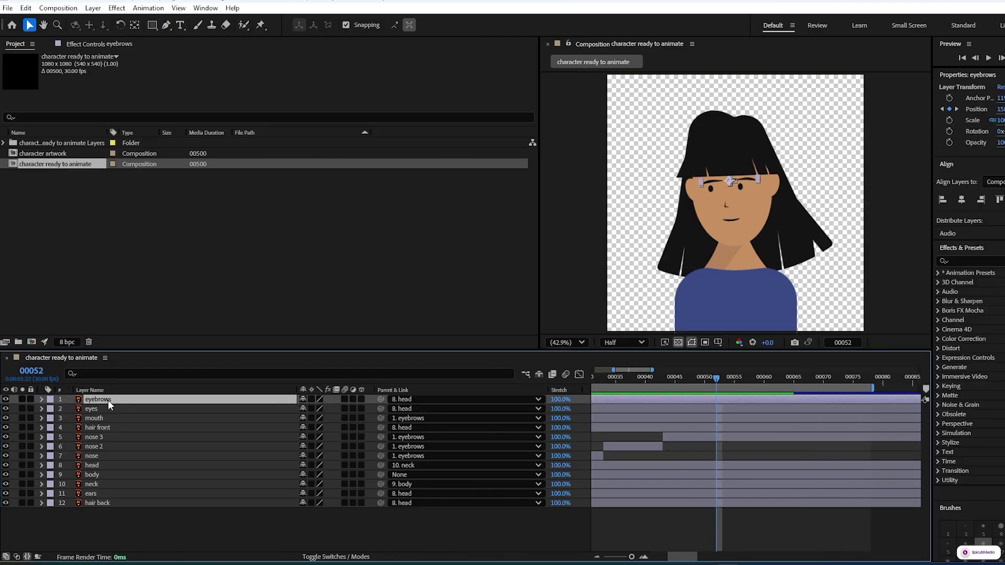
{"action": "key", "text": "ctrl+d"}
{"action": "key", "text": "ctrl+d"}
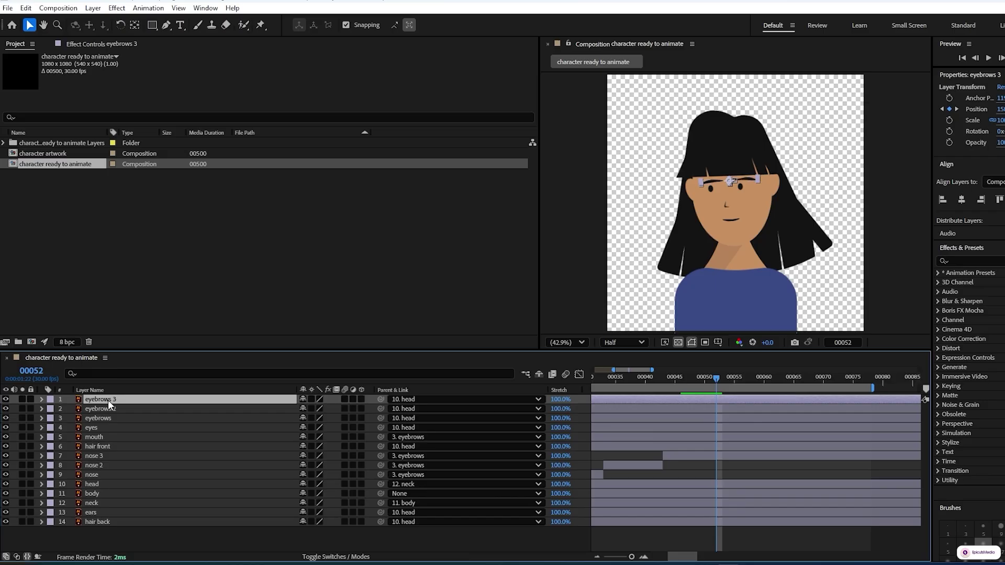
Trim the end of the original eyebrows layer to frame 52.
{"action": "left_click", "coordinate": [124, 419]}
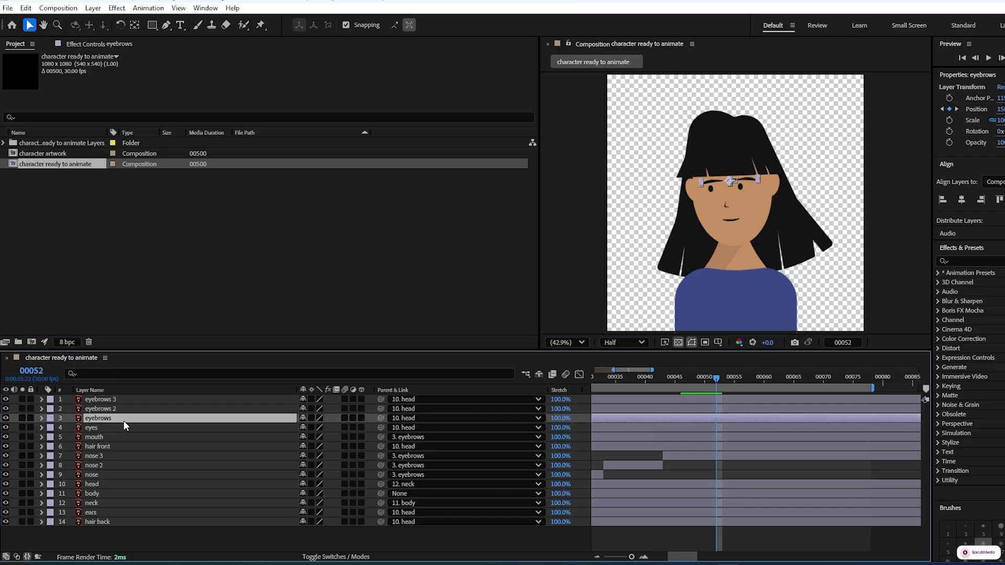
{"action": "key", "text": "alt+bracketright"}
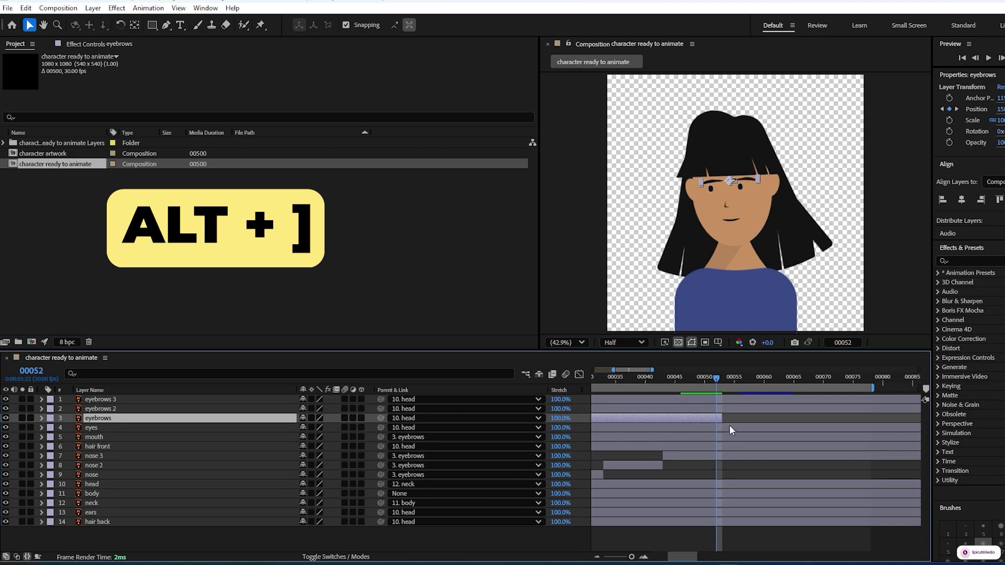
{"action": "left_click_drag", "start_coordinate": [721, 422], "coordinate": [717, 422]}
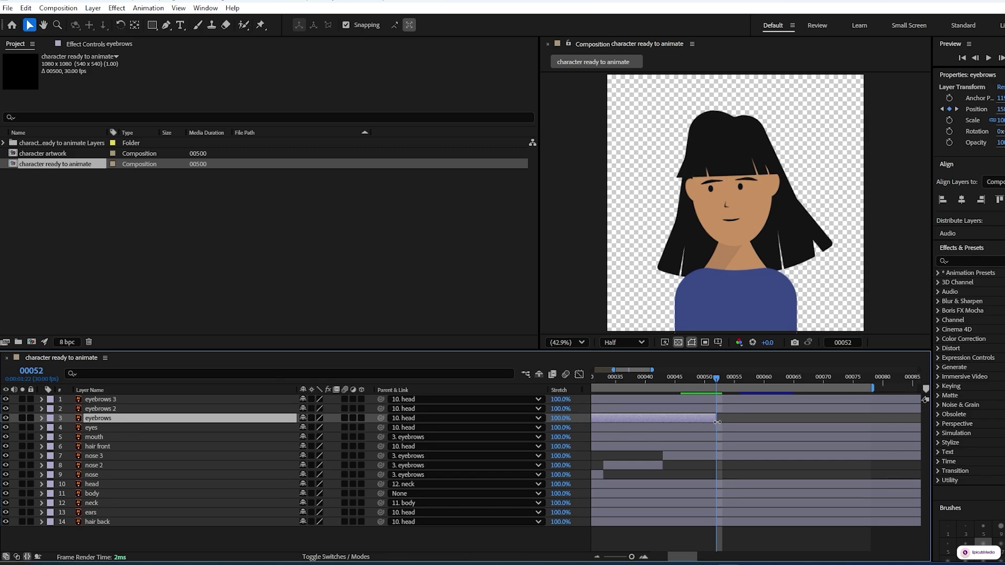
Trim the eyebrows 2 and eyebrows 3 layers so both start at frame 52.
{"action": "left_click", "coordinate": [161, 410]}
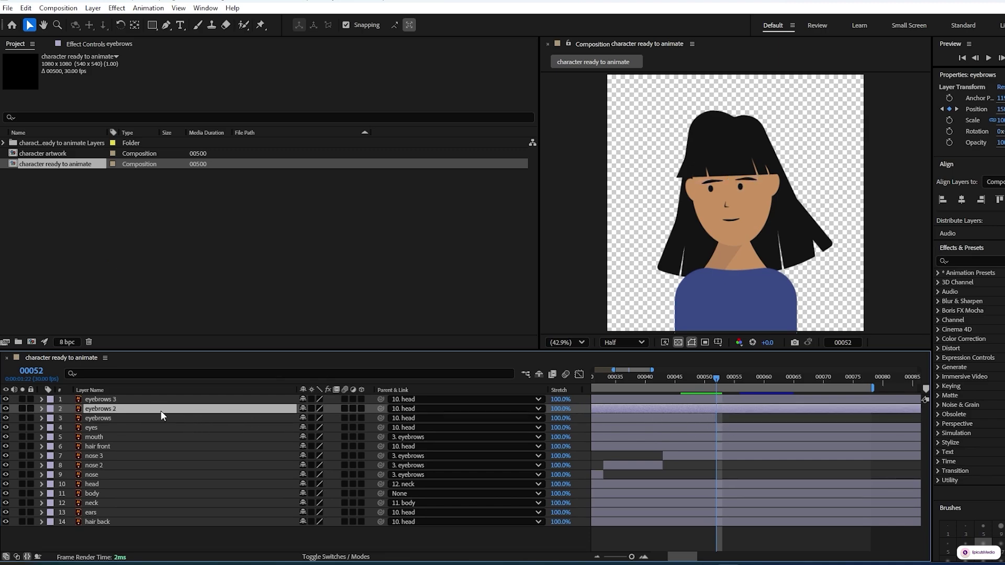
{"action": "key", "text": "alt+bracketleft"}
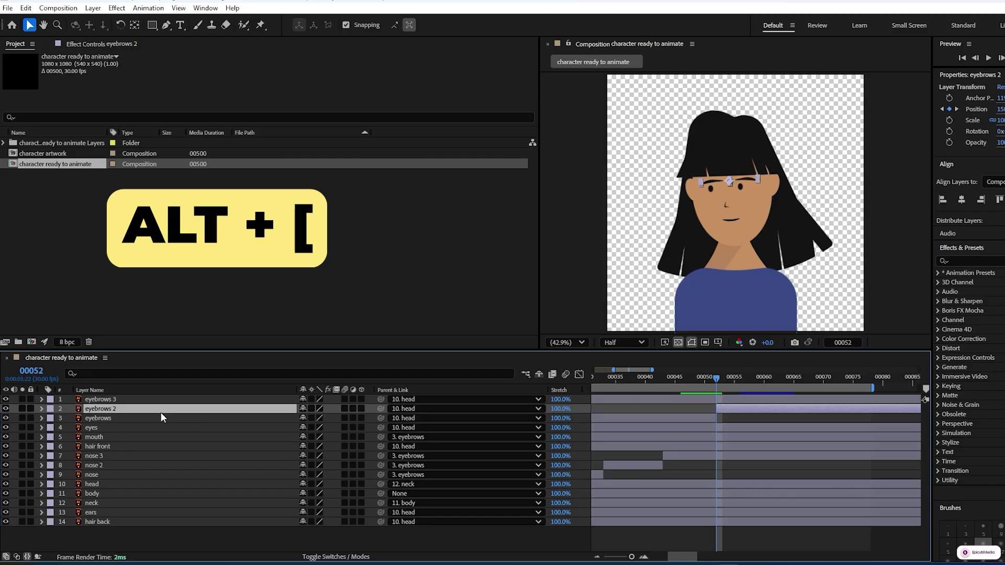
{"action": "left_click", "coordinate": [149, 400]}
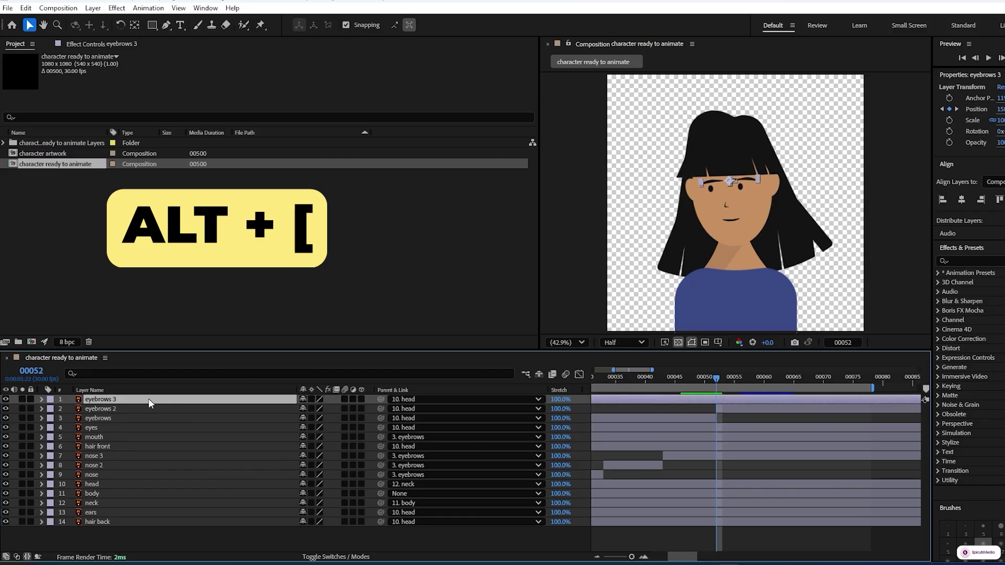
{"action": "key", "text": "alt+bracketleft"}
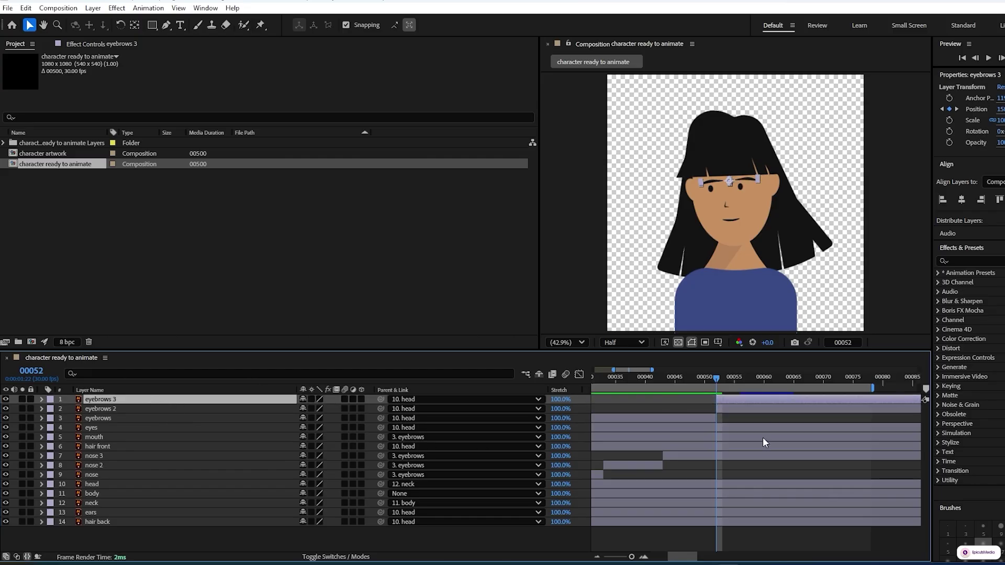
Draw rectangular masks isolating the left eyebrow on the eyebrows 2 layer and the right eyebrow on the eyebrows 3 layer.
{"action": "left_click", "coordinate": [109, 409]}
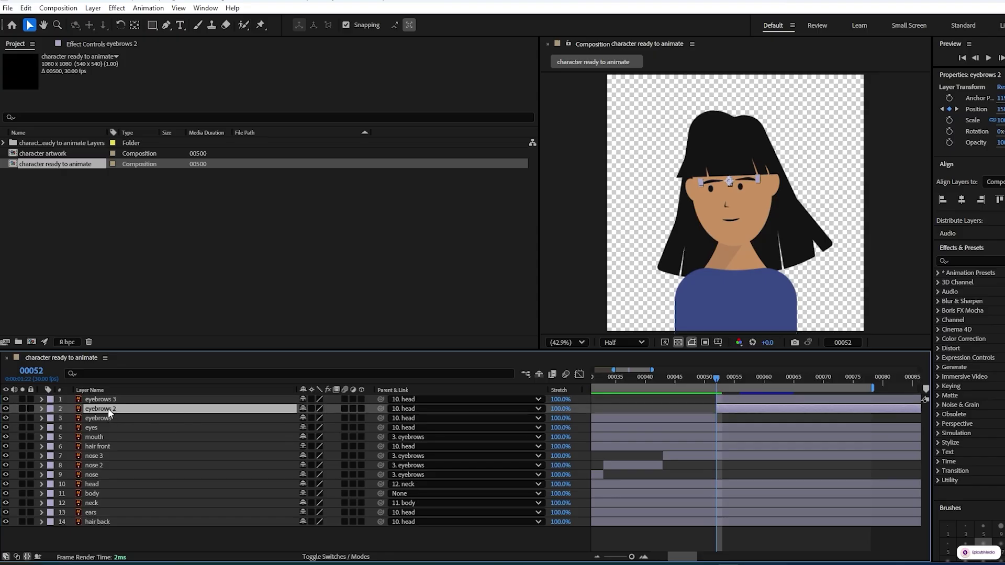
{"action": "left_click", "coordinate": [154, 27]}
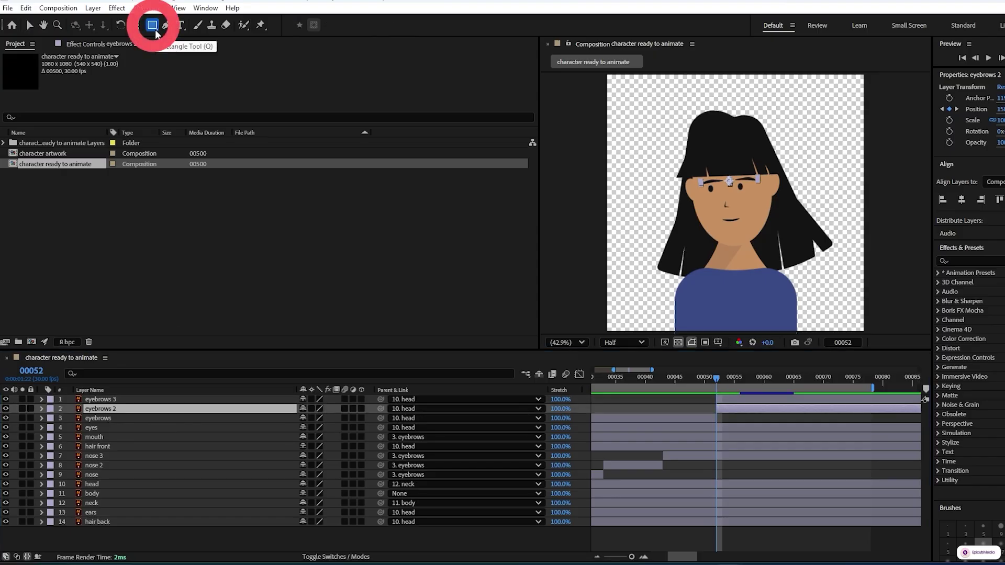
{"action": "key", "text": "slash"}
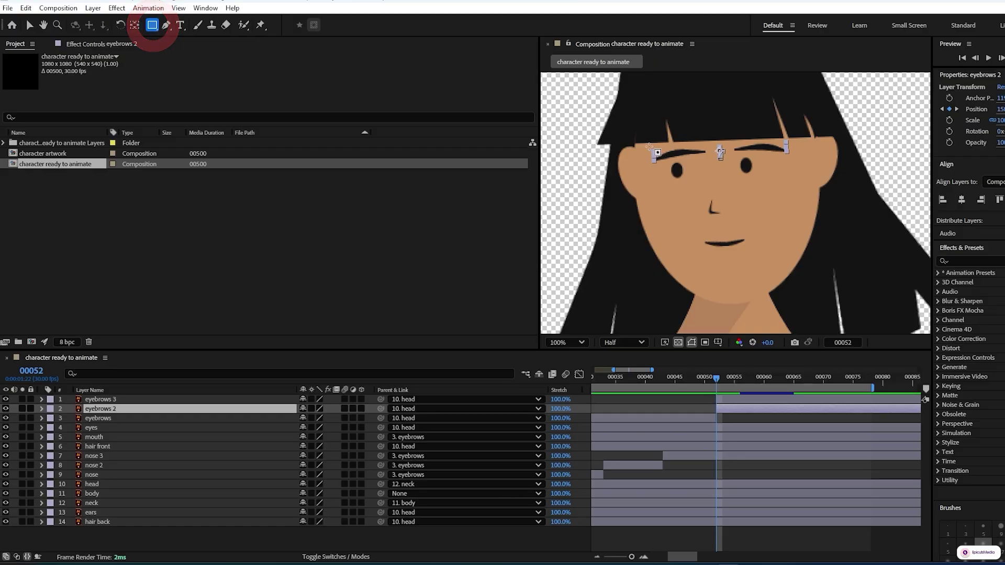
{"action": "left_click_drag", "start_coordinate": [649, 146], "coordinate": [707, 158]}
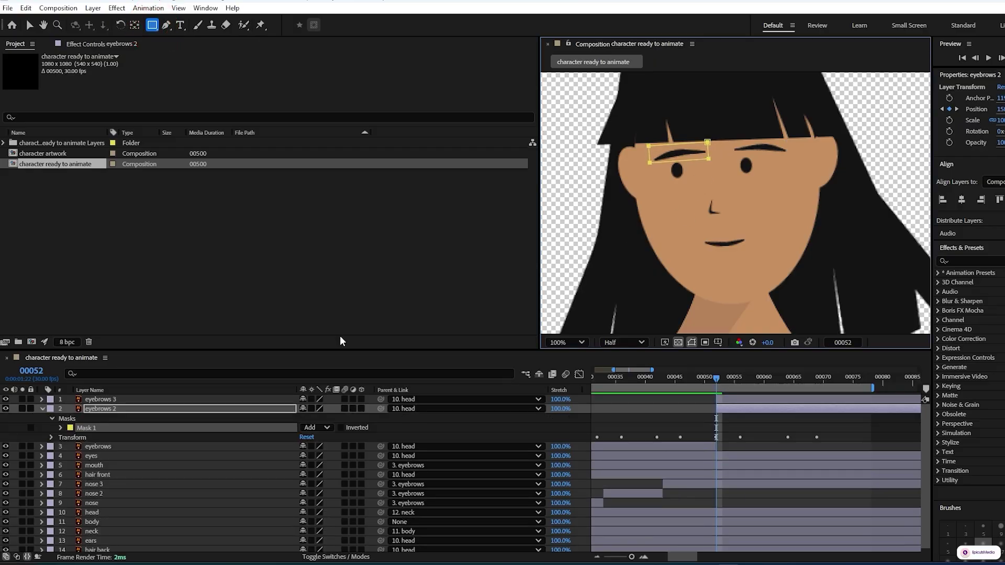
{"action": "left_click", "coordinate": [106, 398]}
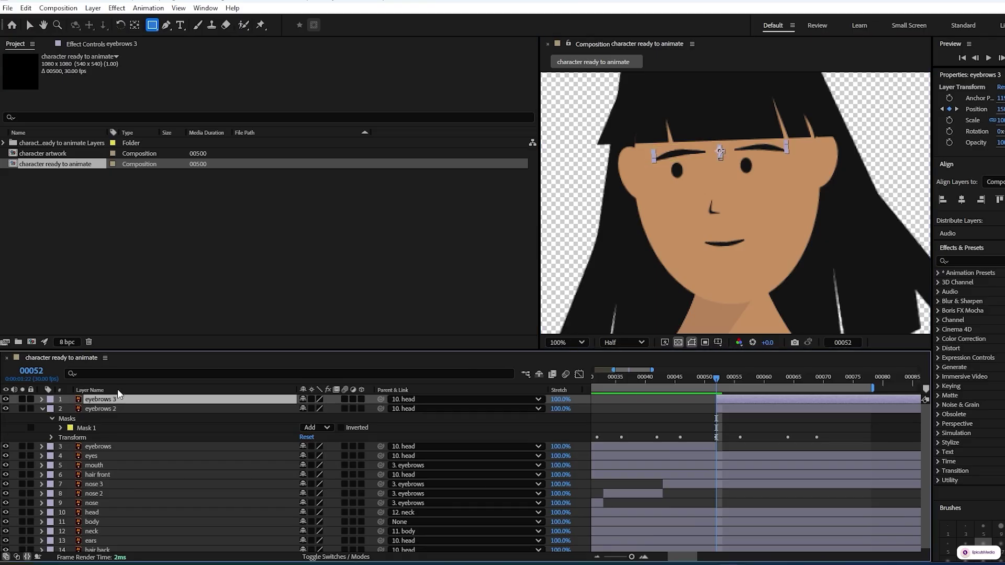
{"action": "mouse_move", "coordinate": [729, 142]}
{"action": "left_mouse_down"}
{"action": "mouse_move", "coordinate": [774, 159]}
{"action": "mouse_move", "coordinate": [793, 153]}
{"action": "left_mouse_up"}
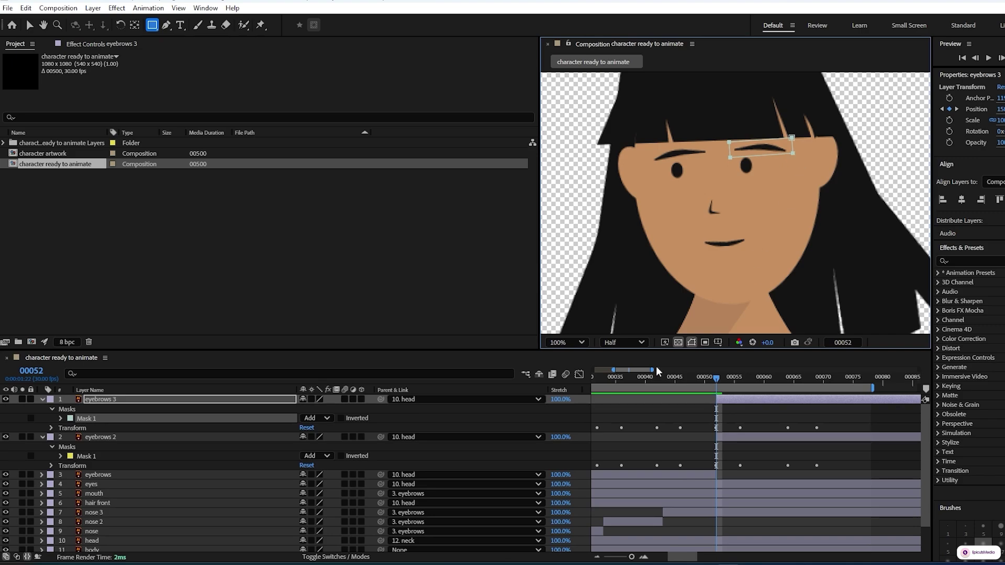
Add Rotation keyframes at frame 52 to the eyebrows 3 and eyebrows 2 layers.
{"action": "left_click", "coordinate": [107, 400]}
{"action": "key", "text": "r"}
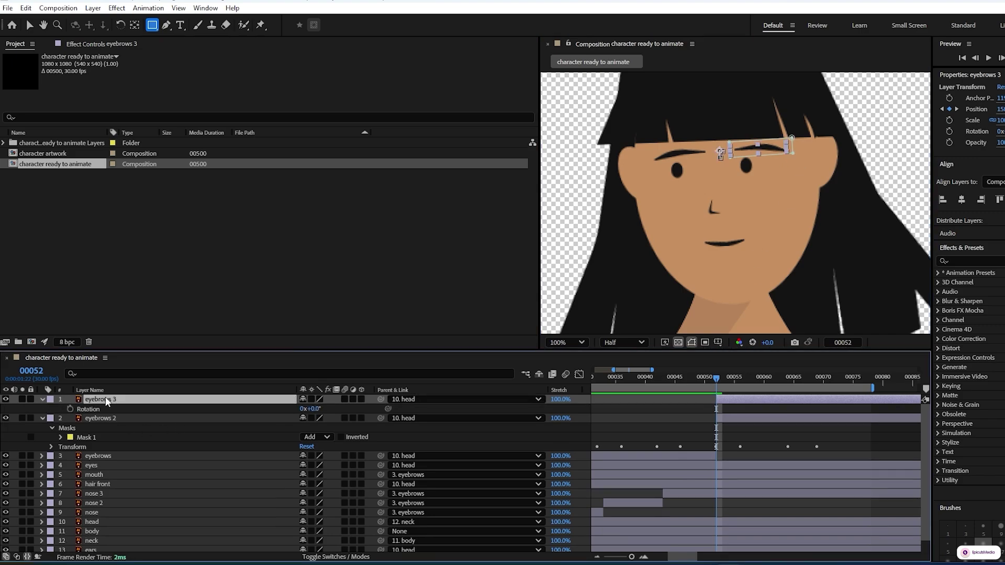
{"action": "left_click", "coordinate": [105, 422]}
{"action": "key", "text": "r"}
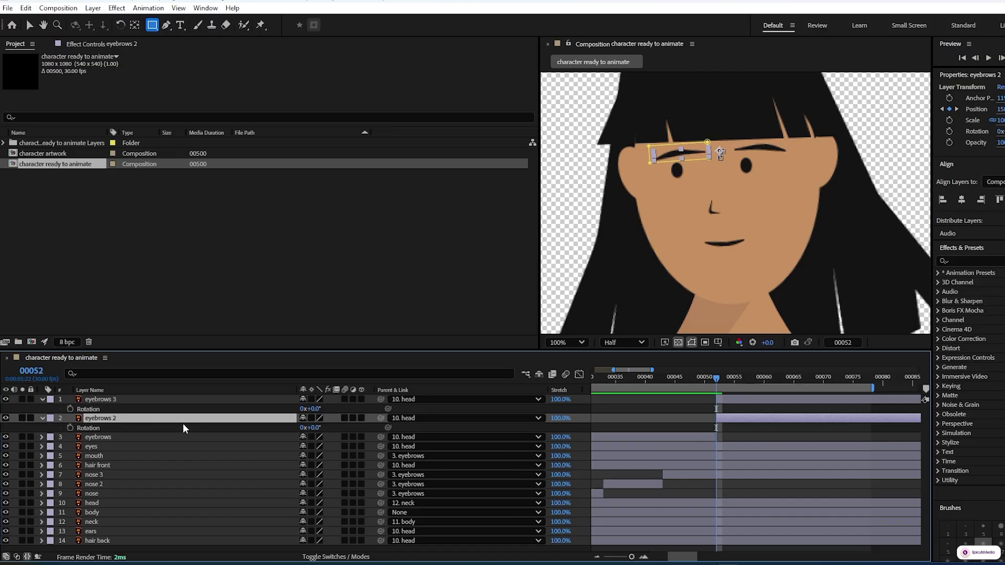
{"action": "left_click", "coordinate": [70, 428]}
{"action": "left_click", "coordinate": [69, 409]}
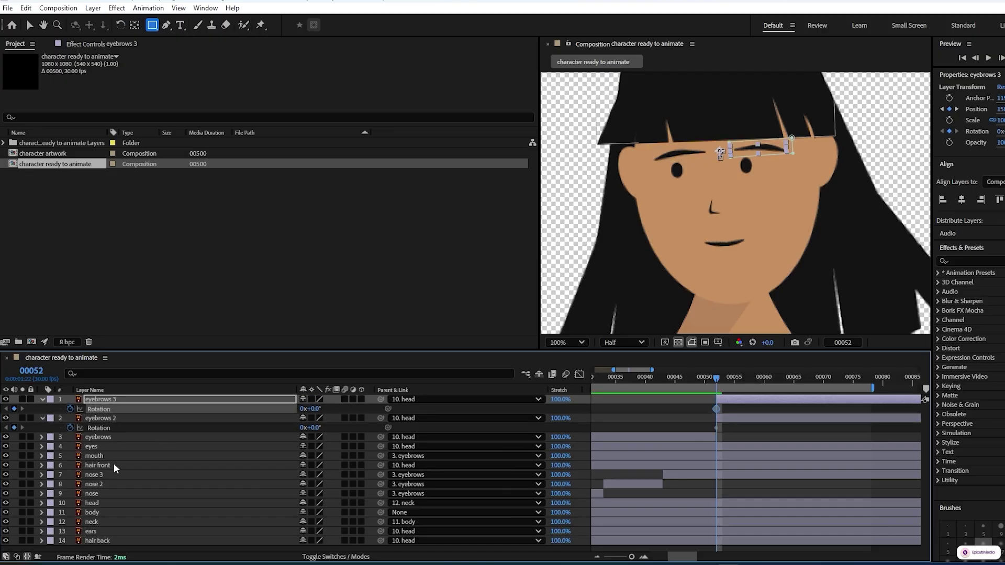
At frame 56, set Rotation to -10° on the eyebrows 3 layer and 10° on the eyebrows 2 layer.
{"action": "key", "text": "space"}
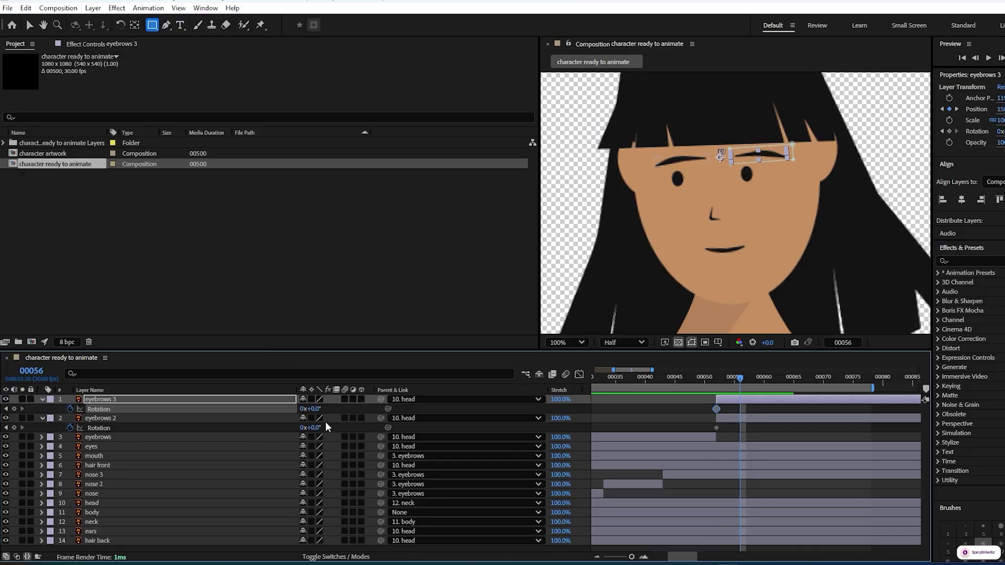
{"action": "left_click", "coordinate": [316, 409]}
{"action": "type", "text": "-10"}
{"action": "left_click", "coordinate": [315, 428]}
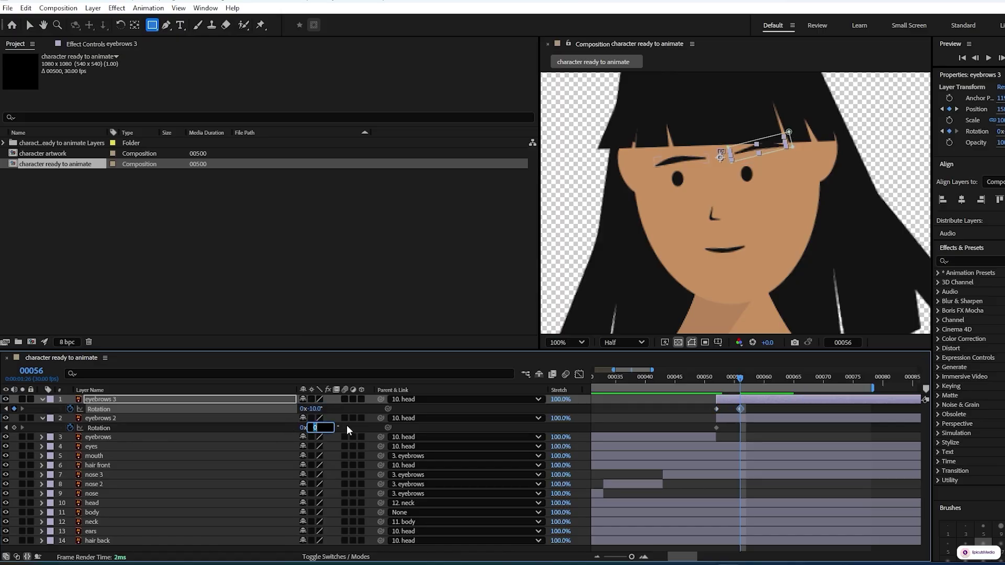
{"action": "type", "text": "10"}
{"action": "left_click", "coordinate": [439, 430]}
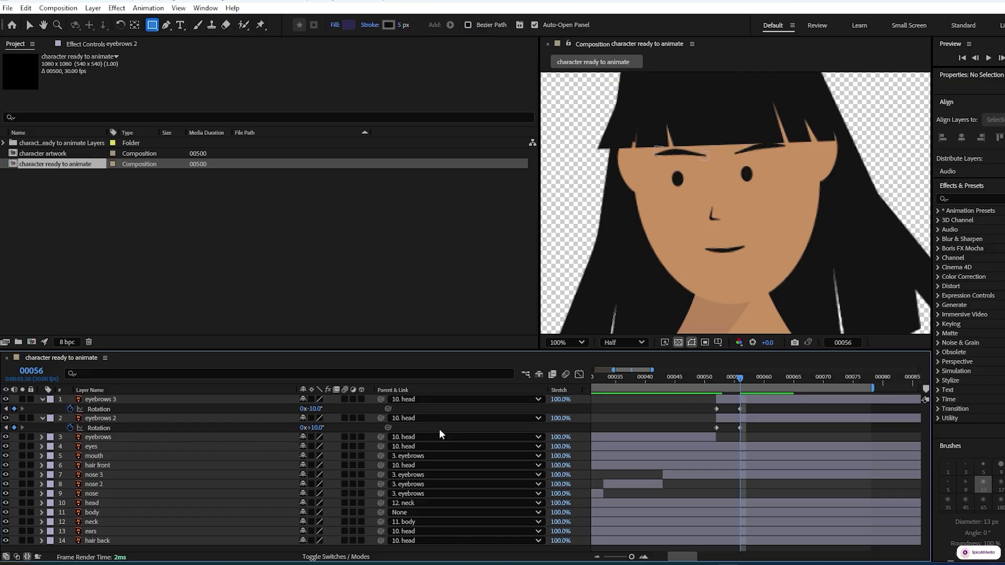
Add Rotation keyframes at frame 64 on eyebrows 3 and eyebrows 2 that hold the tilted pose.
{"action": "key", "text": "space"}
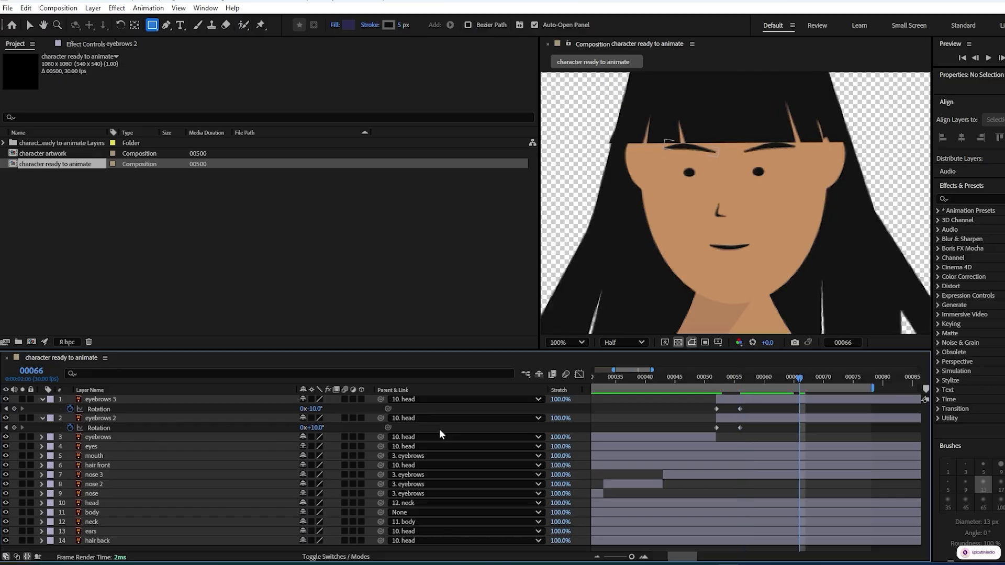
{"action": "key", "text": "Page_Up"}
{"action": "key", "text": "Page_Up"}
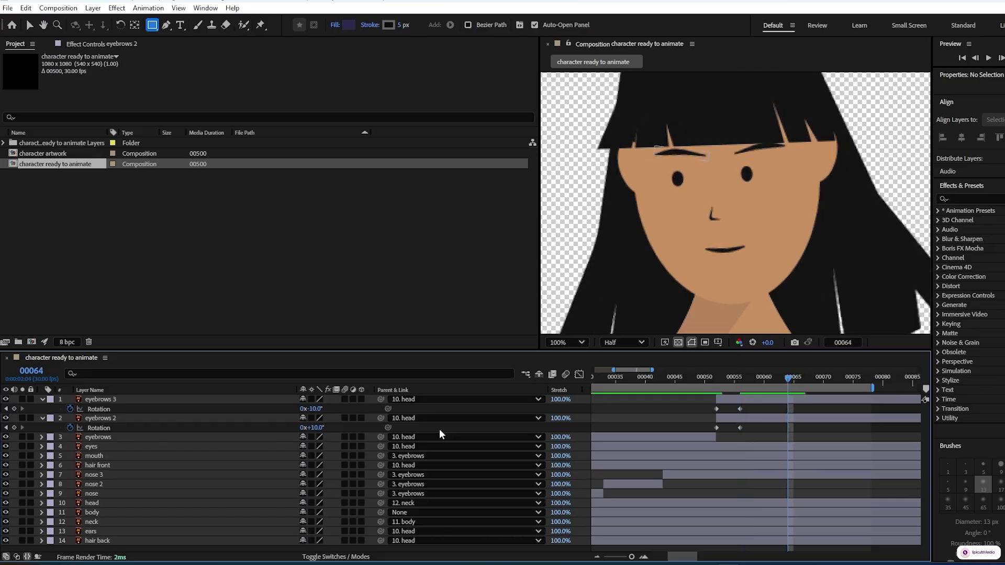
{"action": "left_click", "coordinate": [14, 408]}
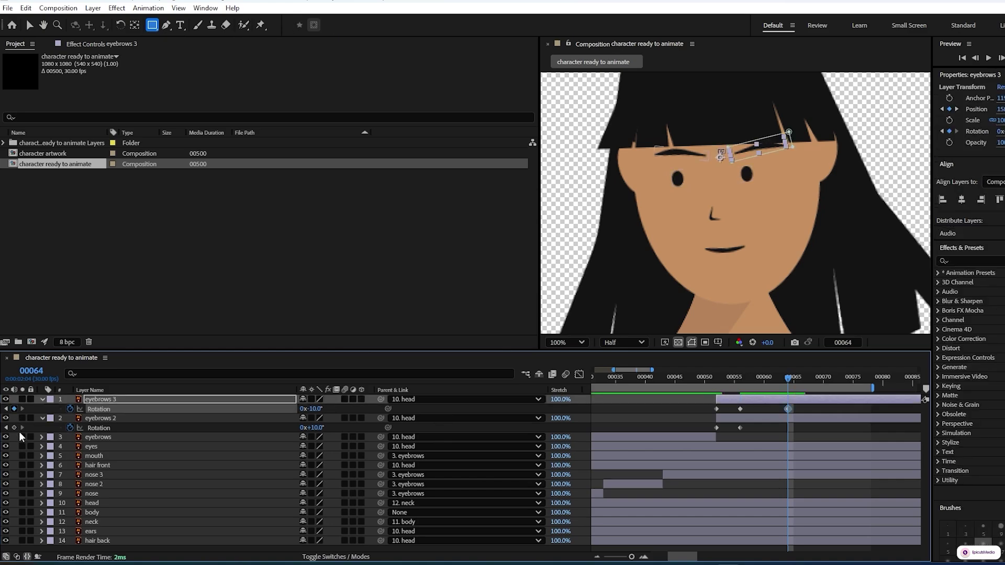
{"action": "left_click", "coordinate": [15, 428]}
Copy the frame 52 Rotation keyframes of eyebrows 3 and eyebrows 2 to frame 69 on their own layers.
{"action": "key", "text": "space"}
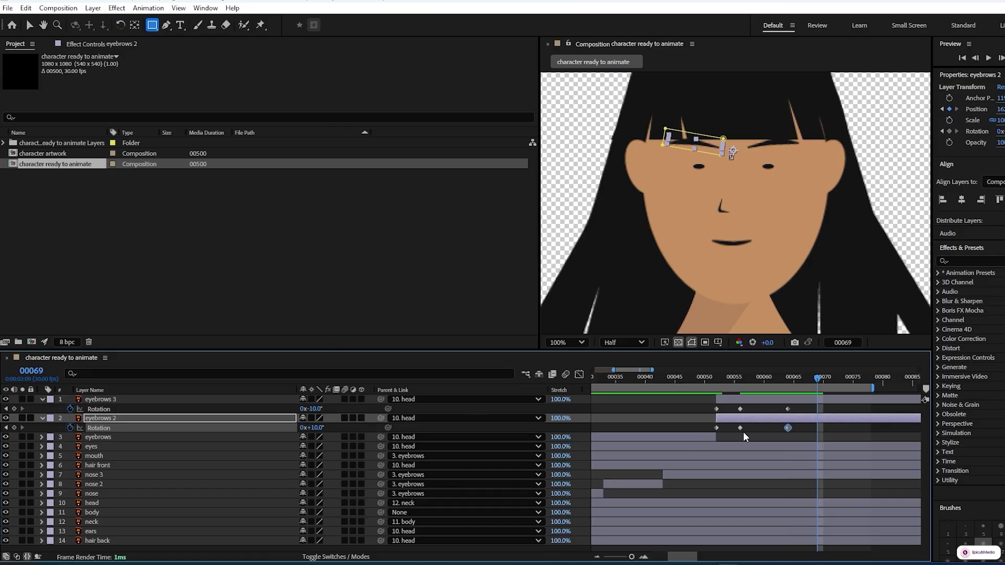
{"action": "left_click", "coordinate": [716, 409]}
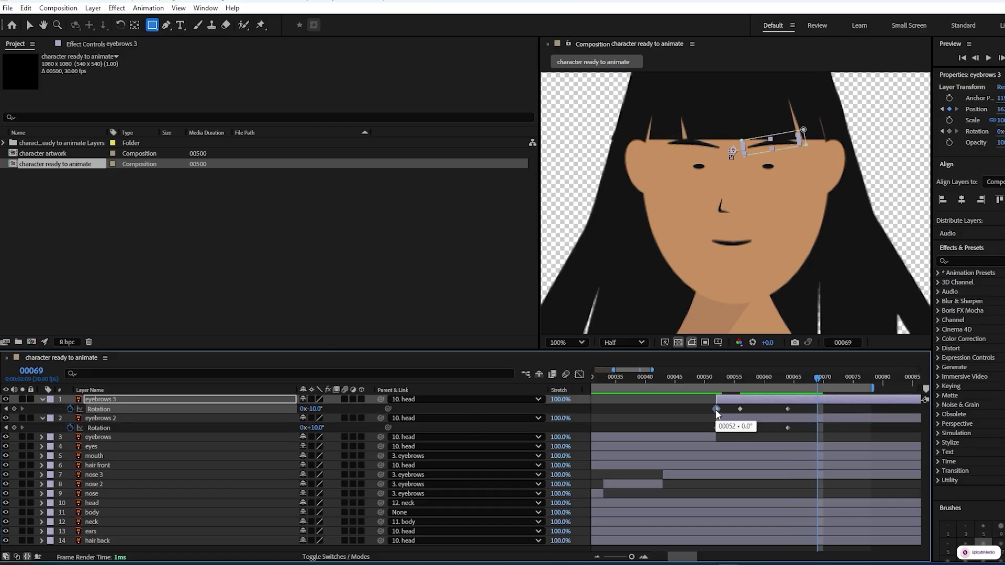
{"action": "key", "text": "ctrl+c"}
{"action": "key", "text": "ctrl+v"}
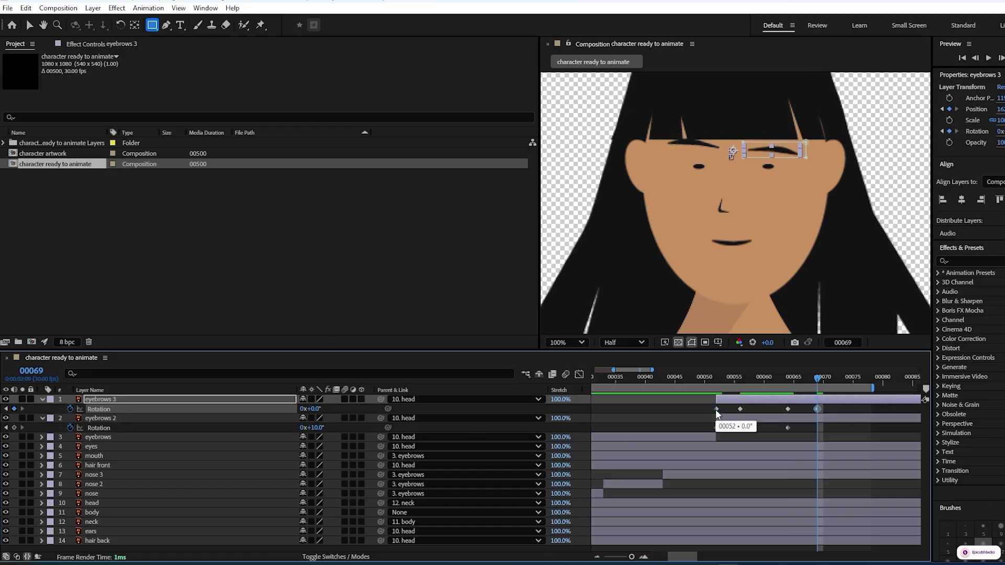
{"action": "left_click", "coordinate": [716, 429]}
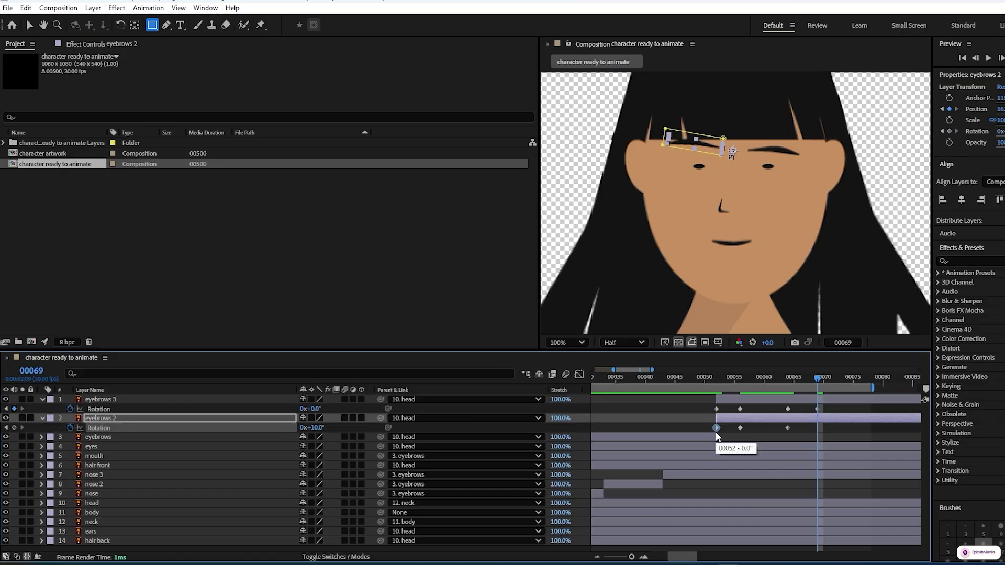
{"action": "key", "text": "ctrl+c"}
{"action": "key", "text": "ctrl+v"}
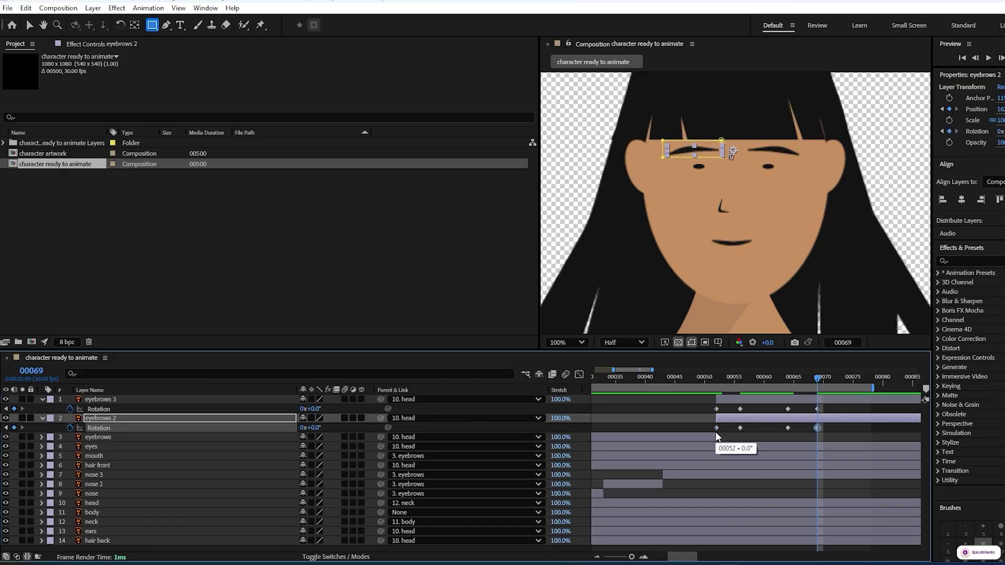
Apply Easy Ease to all Rotation keyframes on the eyebrows 3 and eyebrows 2 layers.
{"action": "left_click", "coordinate": [840, 427]}
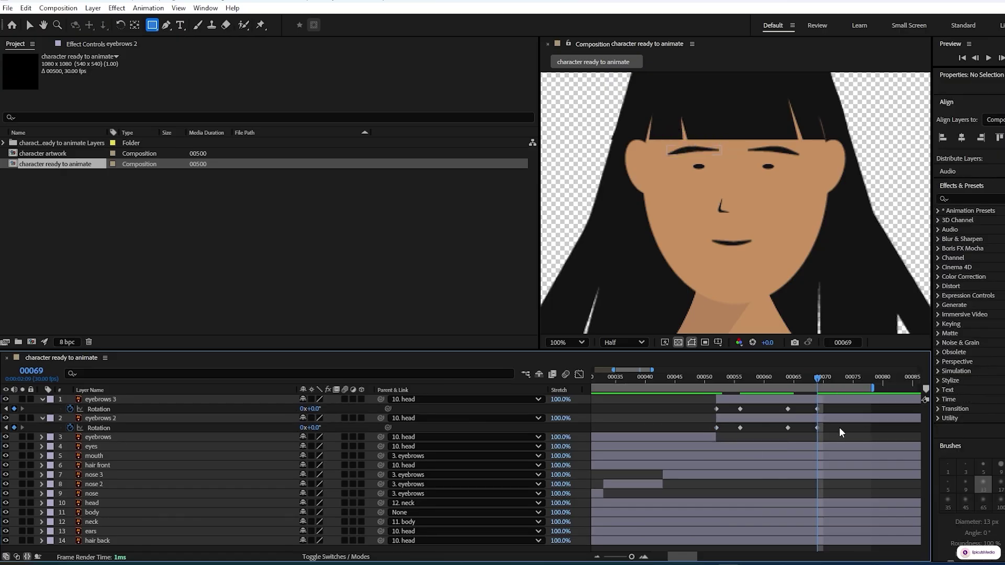
{"action": "left_click_drag", "start_coordinate": [834, 428], "coordinate": [705, 393]}
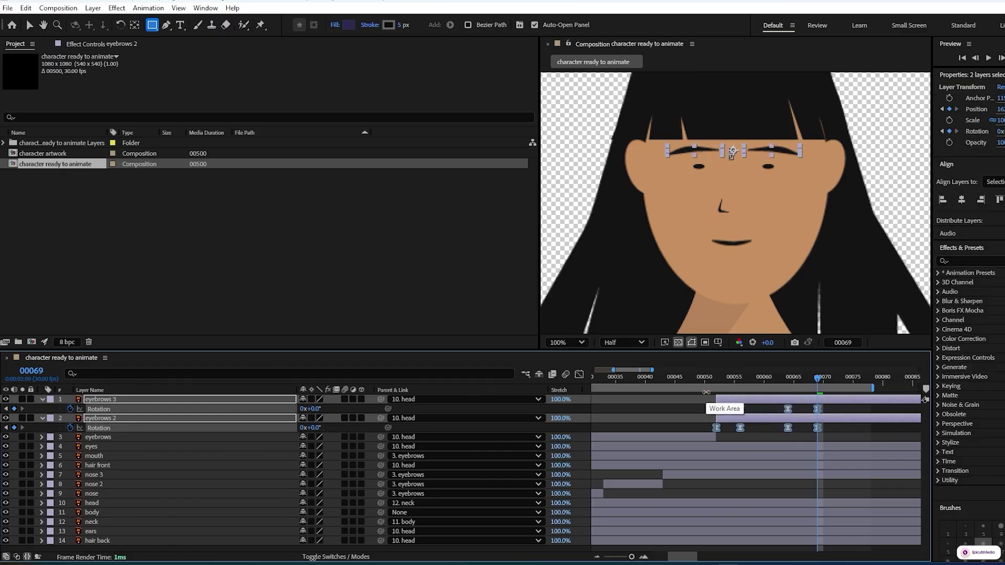
{"action": "key", "text": "F9"}
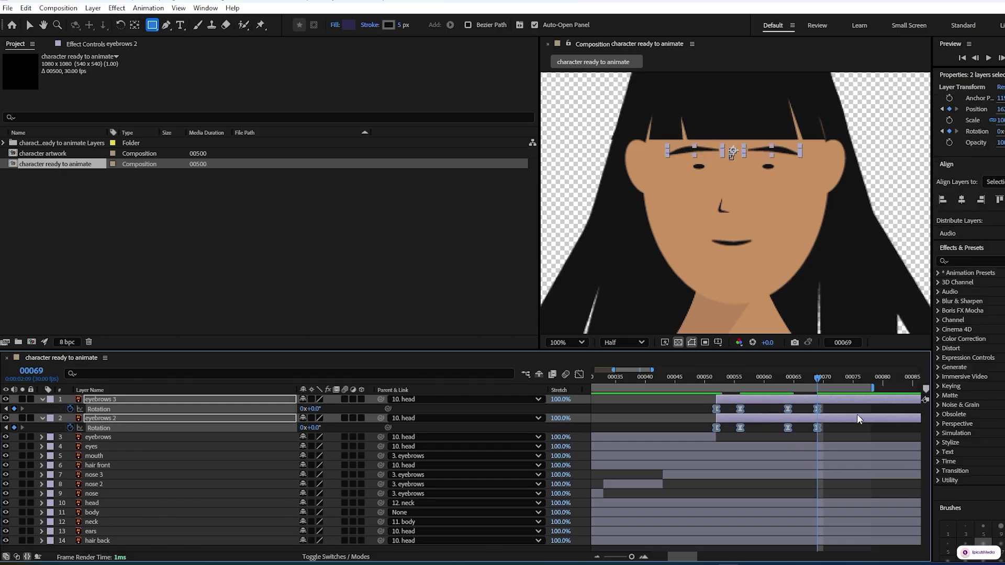
{"action": "left_click", "coordinate": [841, 429]}
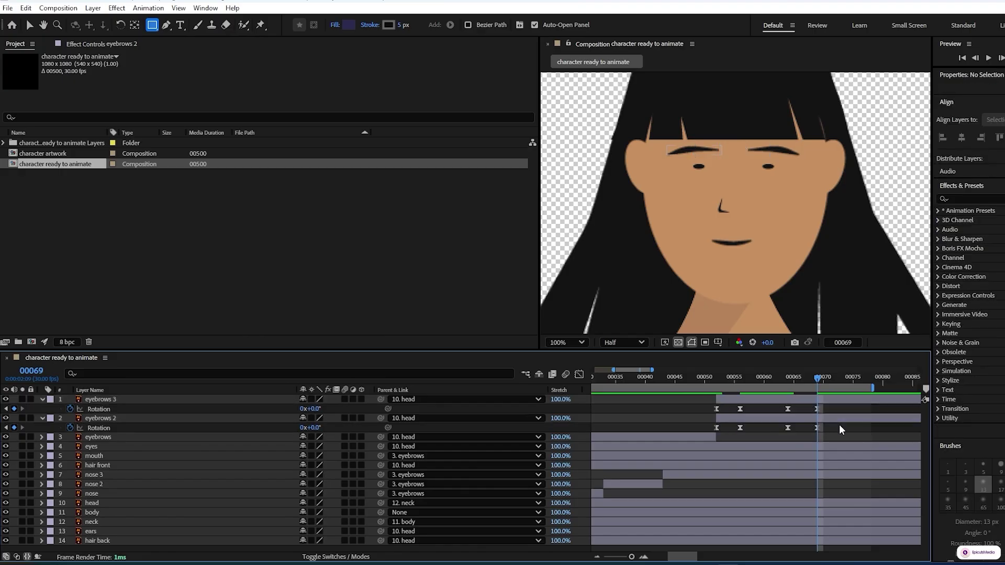
Reshape the eyebrows 3 Rotation speed graph so speed peaks sharply at frame 52 and eases gradually into frame 56.
{"action": "left_click", "coordinate": [7, 409]}
{"action": "left_click", "coordinate": [6, 409]}
{"action": "left_click", "coordinate": [7, 409]}
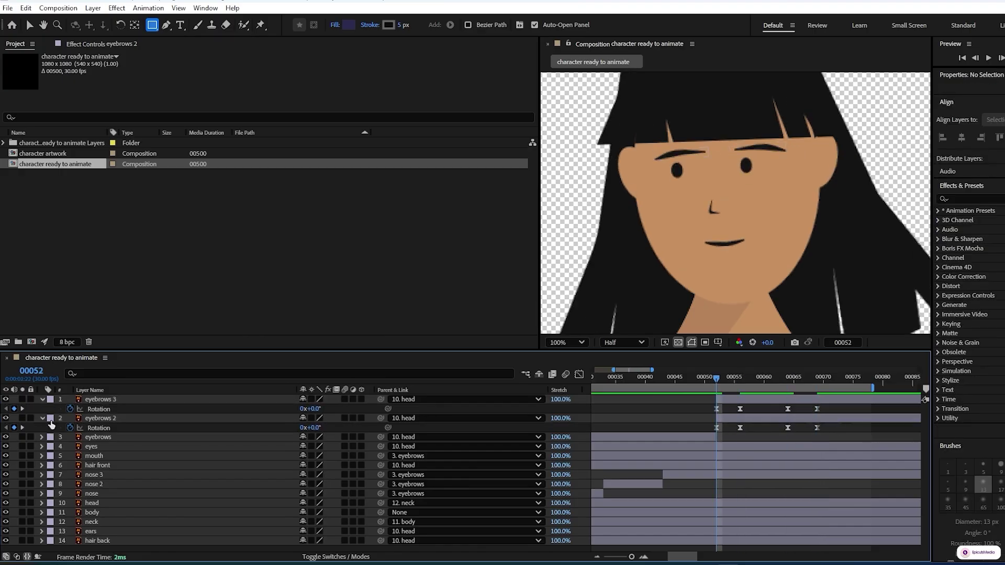
{"action": "left_click", "coordinate": [717, 409]}
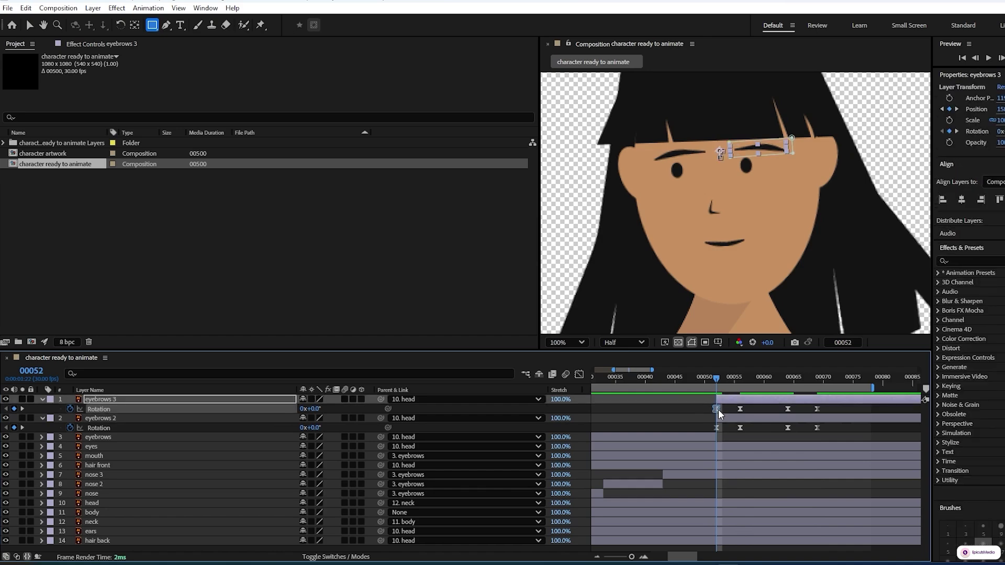
{"action": "left_click", "coordinate": [579, 375]}
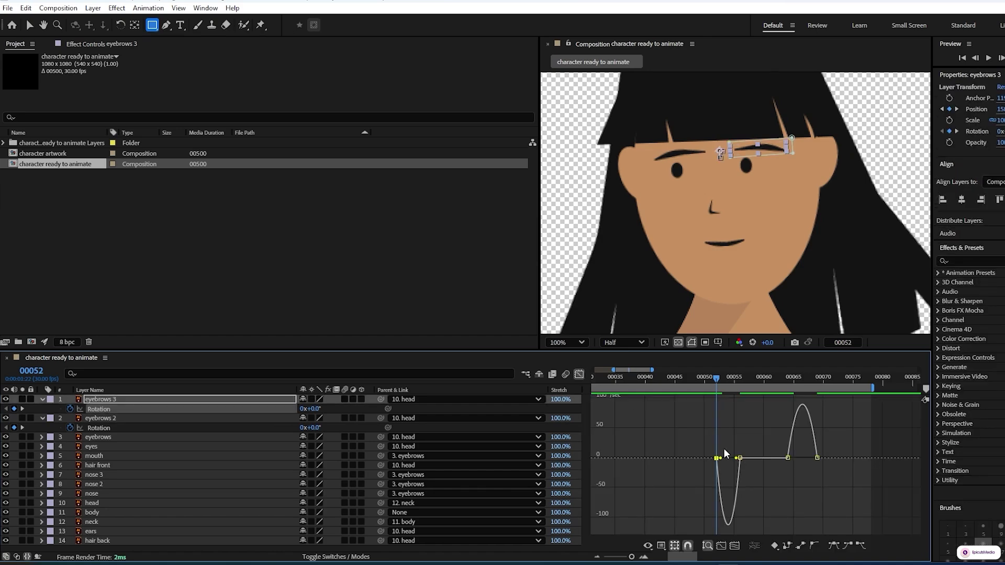
{"action": "left_click_drag", "start_coordinate": [717, 460], "coordinate": [739, 459]}
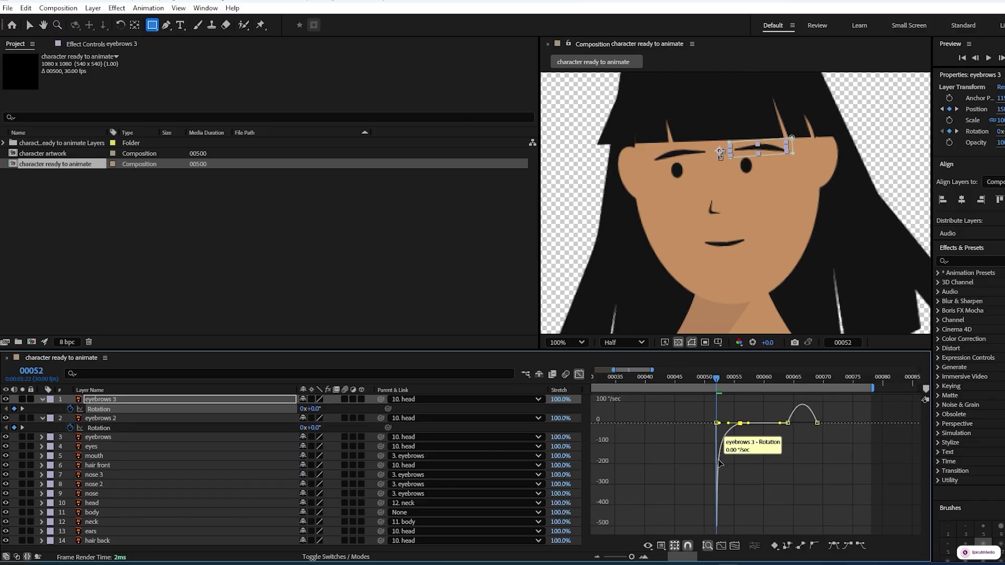
{"action": "left_click", "coordinate": [579, 375]}
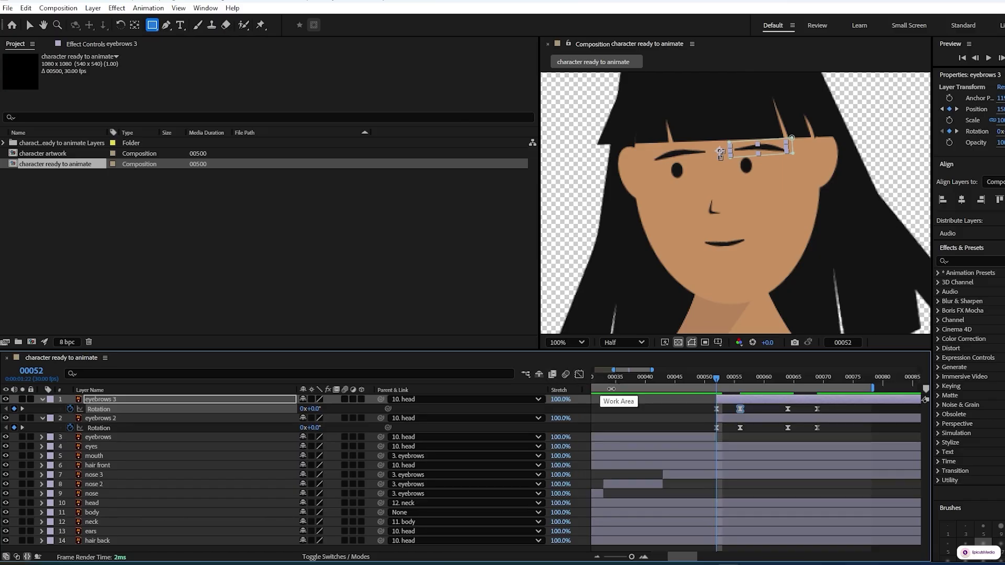
Give the eyebrows 2 Rotation speed graph a sharp peak at frame 52 easing gradually into frame 56, and preview the whole character animation.
{"action": "left_click", "coordinate": [717, 427]}
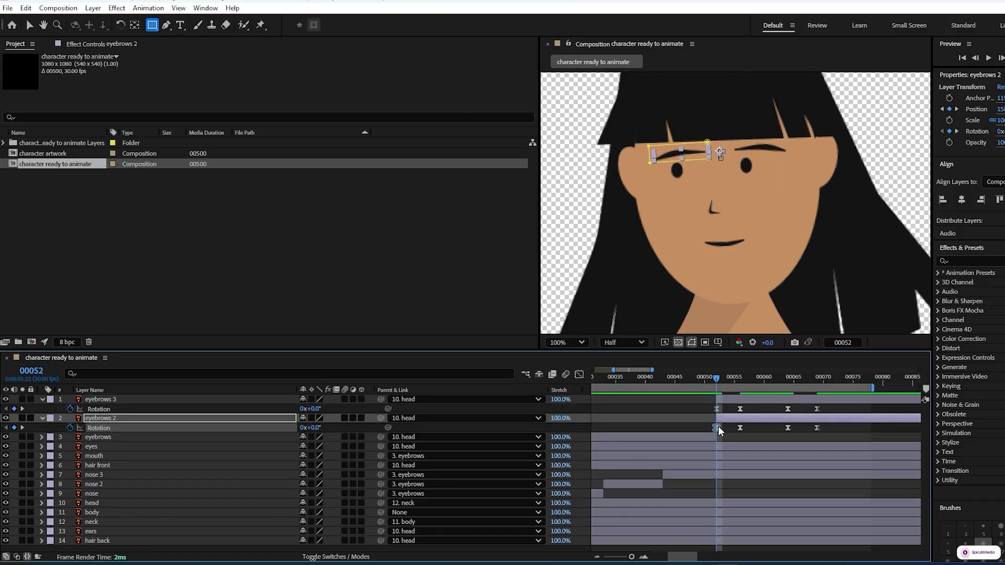
{"action": "left_click", "coordinate": [578, 374]}
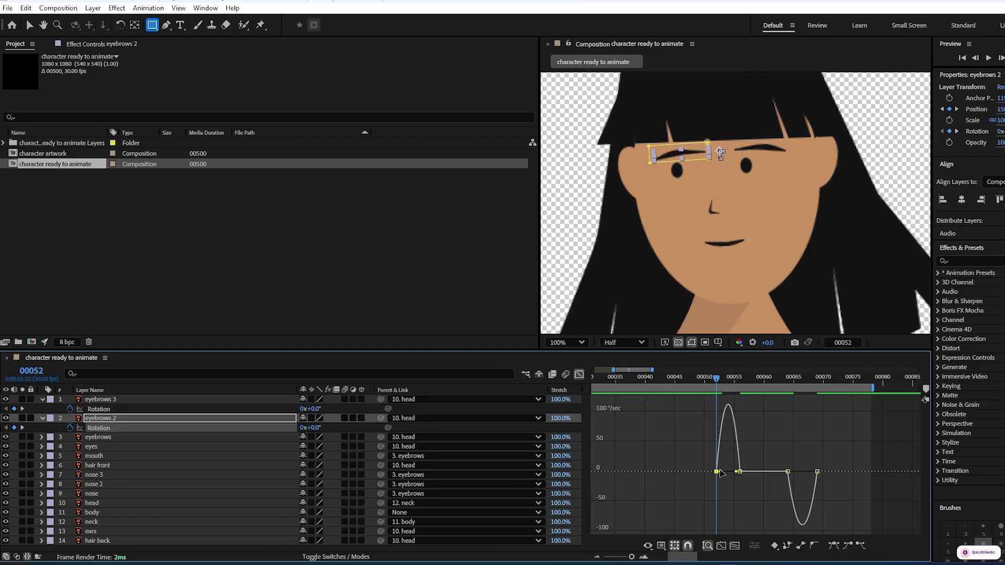
{"action": "left_click_drag", "start_coordinate": [720, 471], "coordinate": [726, 471]}
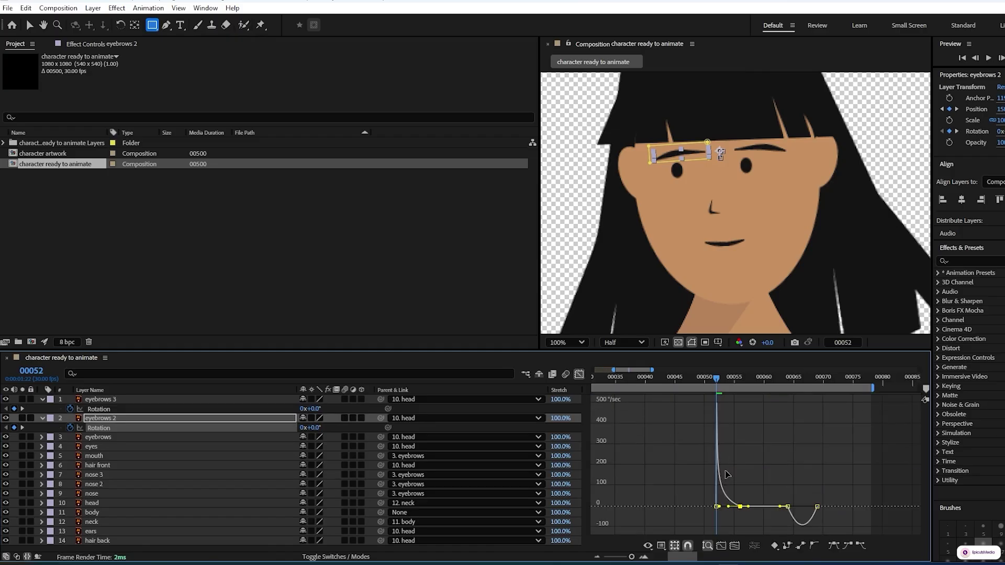
{"action": "left_click", "coordinate": [579, 374]}
{"action": "scroll", "coordinate": [811, 286], "scroll_direction": "down", "scroll_amount": 2}
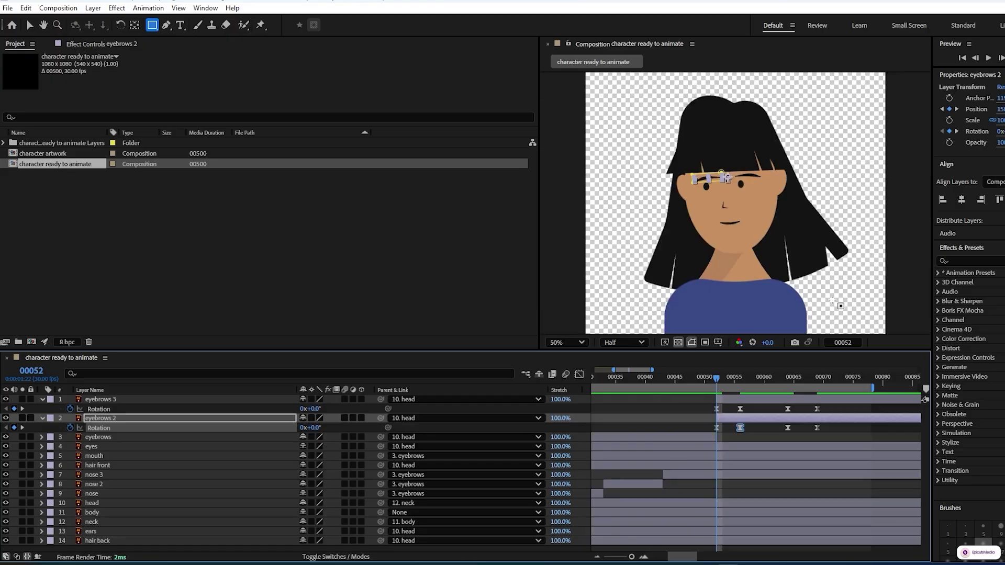
{"action": "key", "text": "space"}
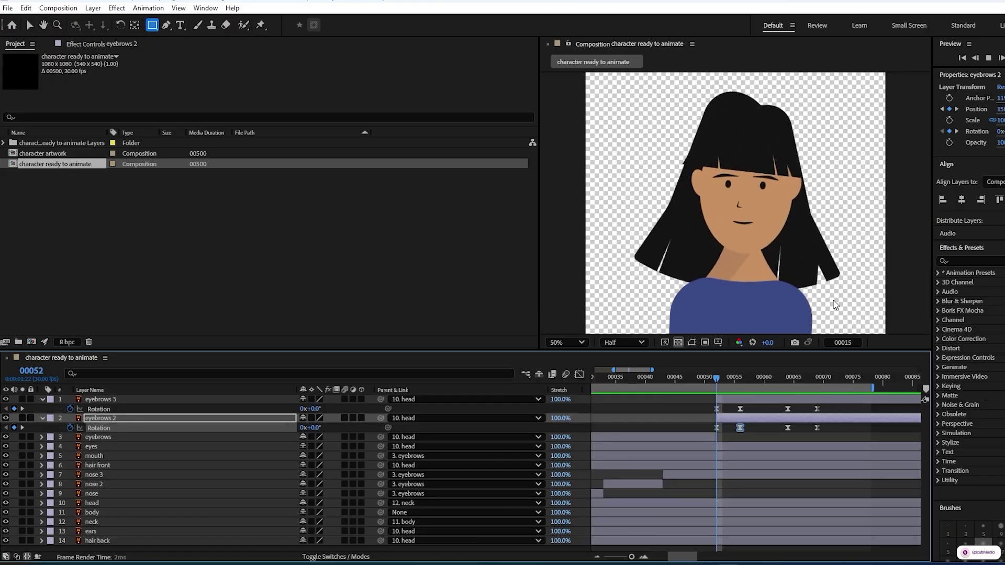